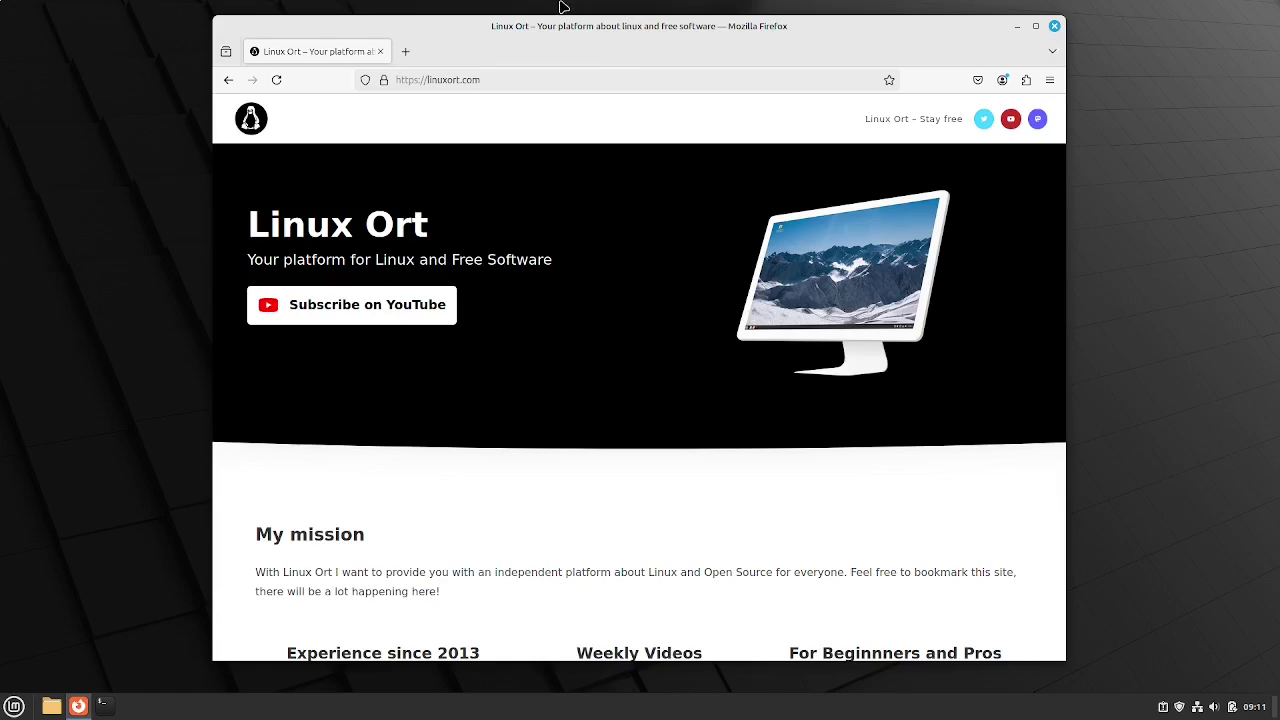
Minimize the browser and show Nemo's Home folder maximized with a wider places sidebar
left_click(1016, 27)
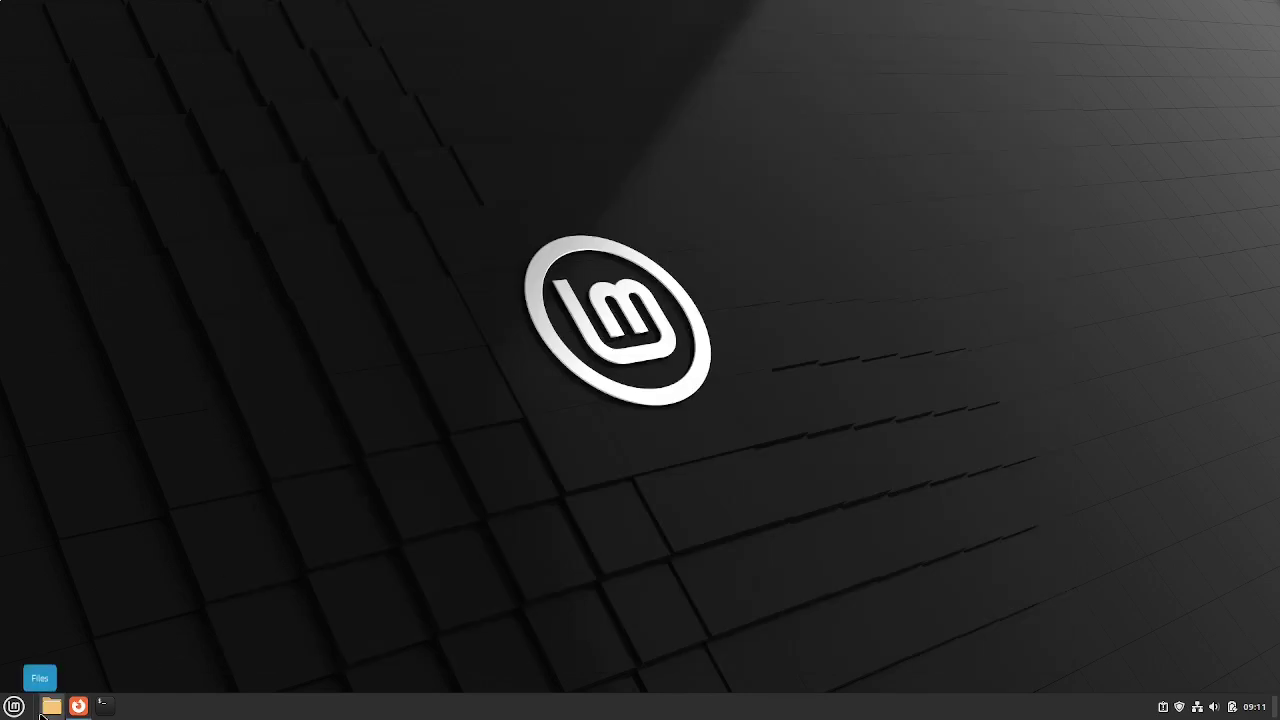
left_click(46, 710)
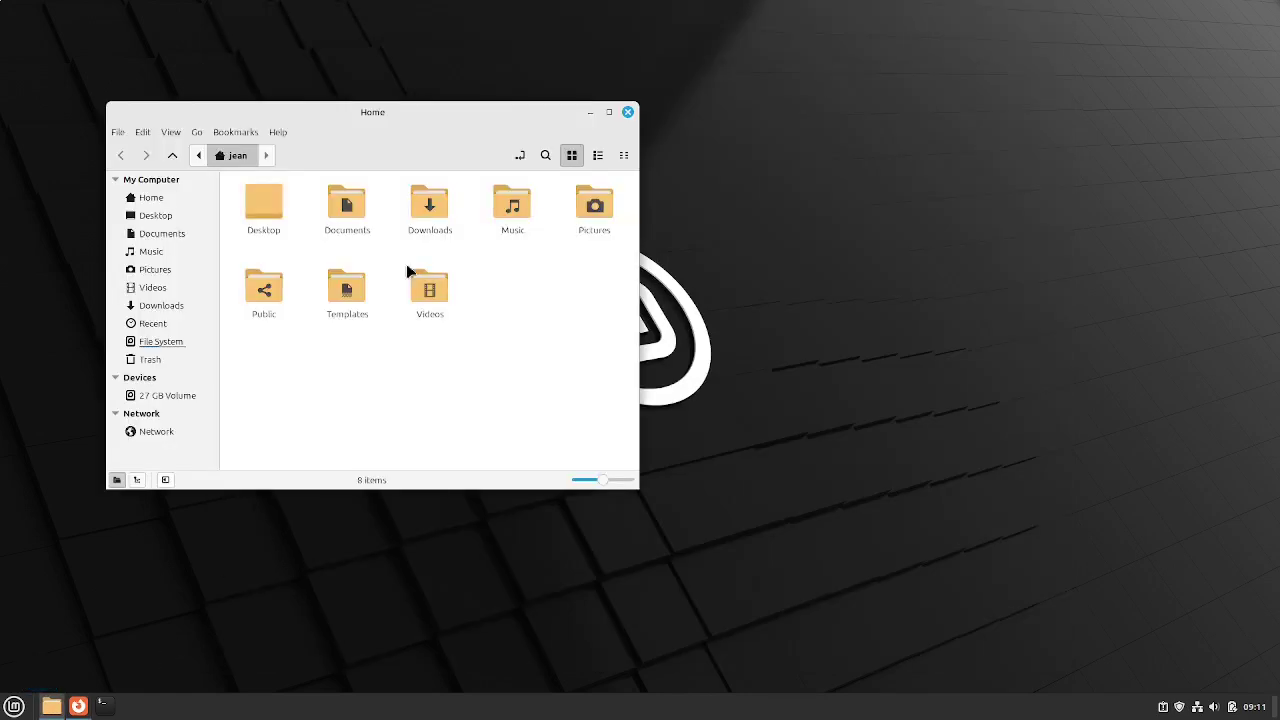
double_click(401, 116)
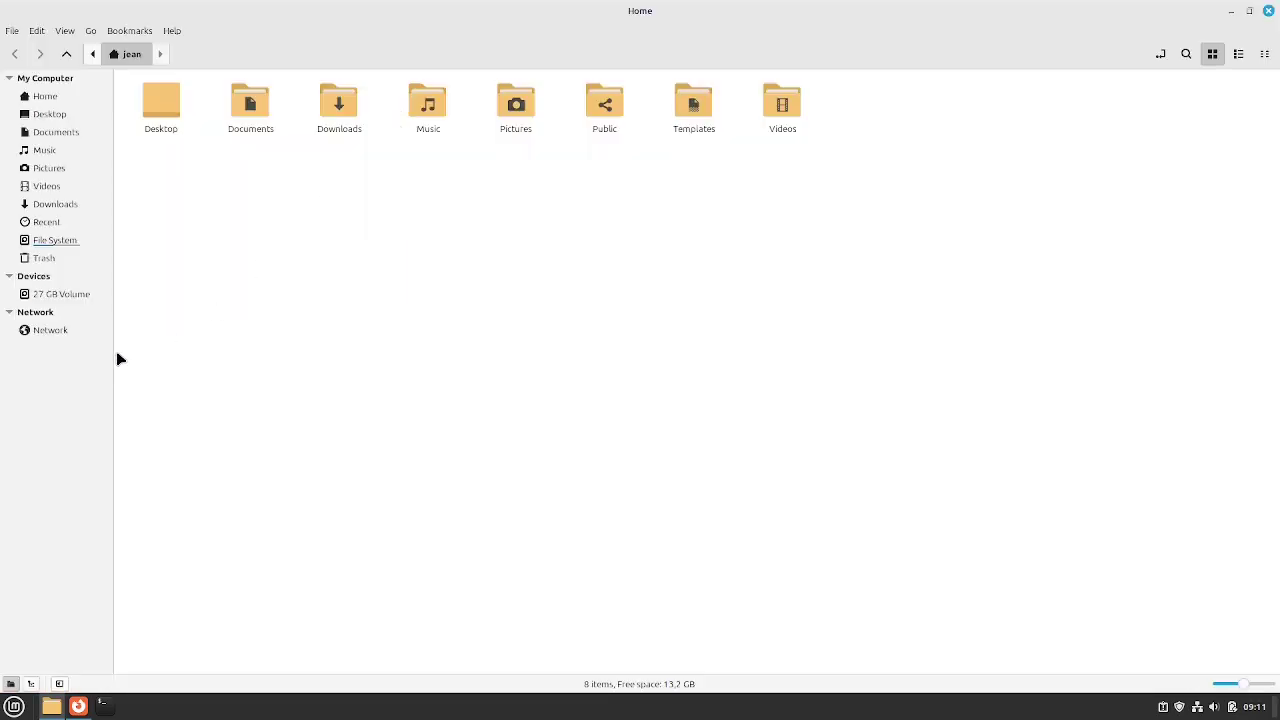
left_click_drag(112, 355, 146, 346)
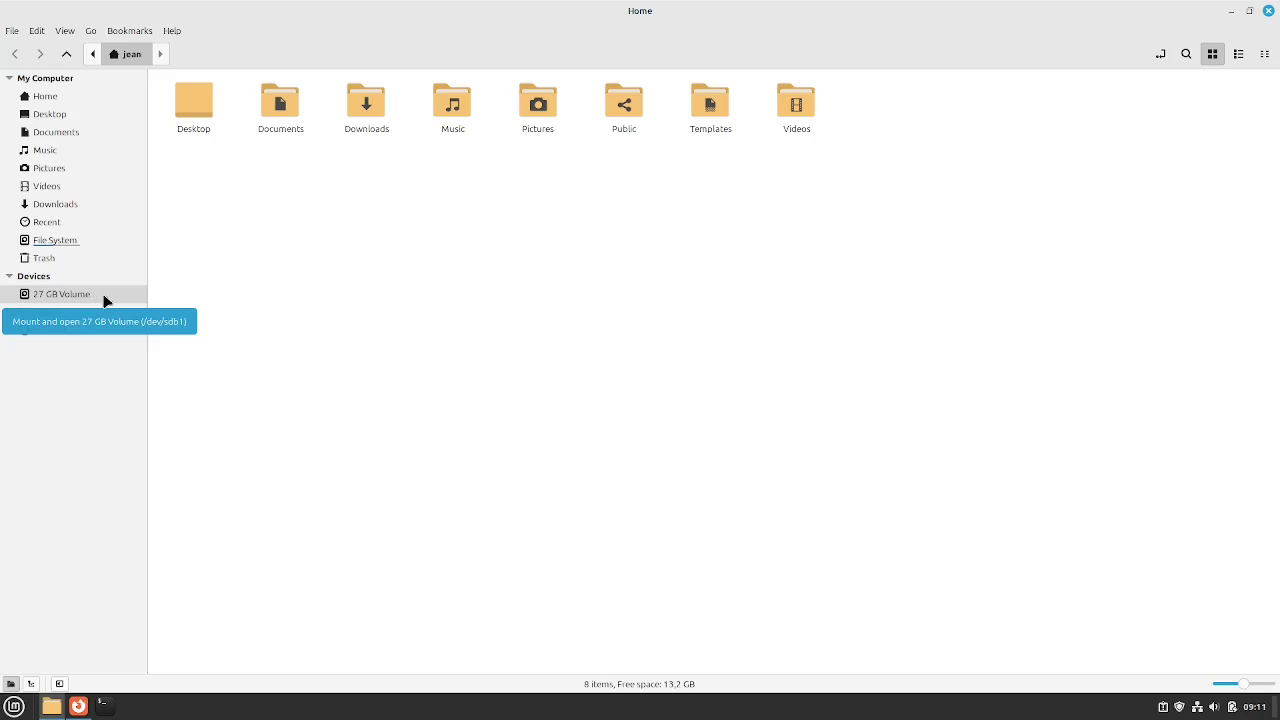
Launch Disks via the 'dis' menu search, select the 27 GB second hard disk, and show its partition options
left_click(14, 706)
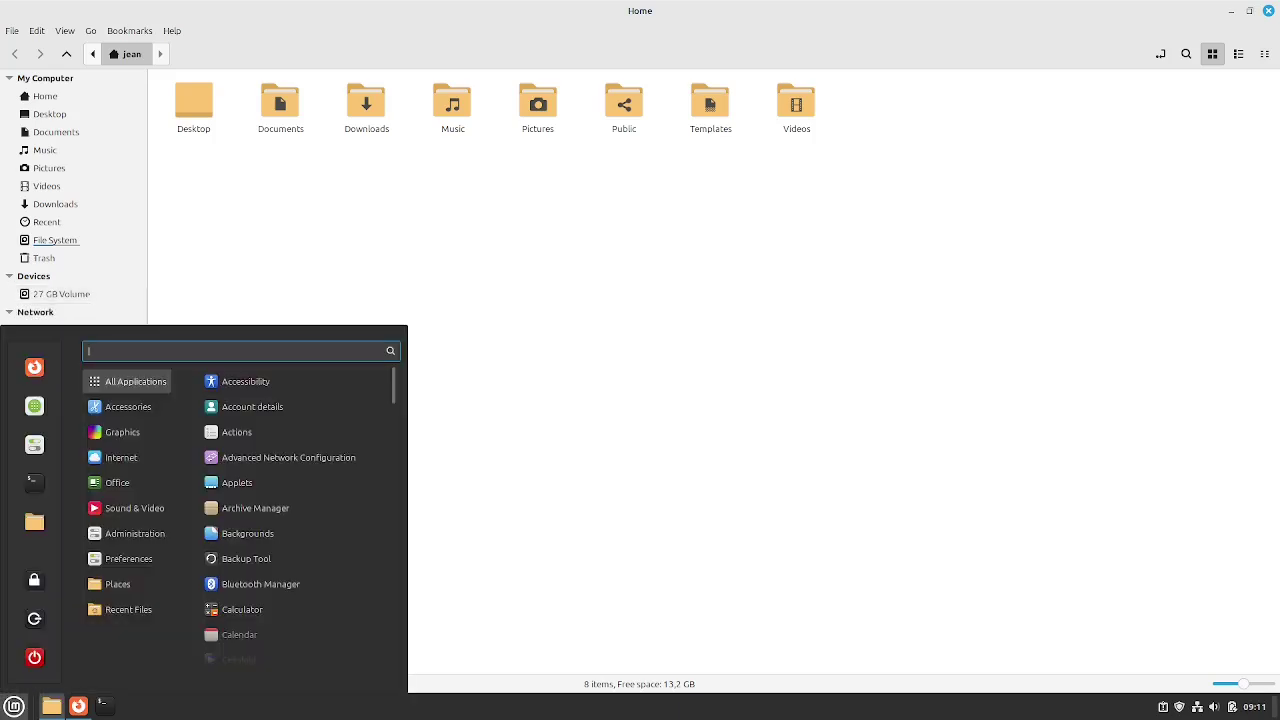
type("dis")
key("Down")
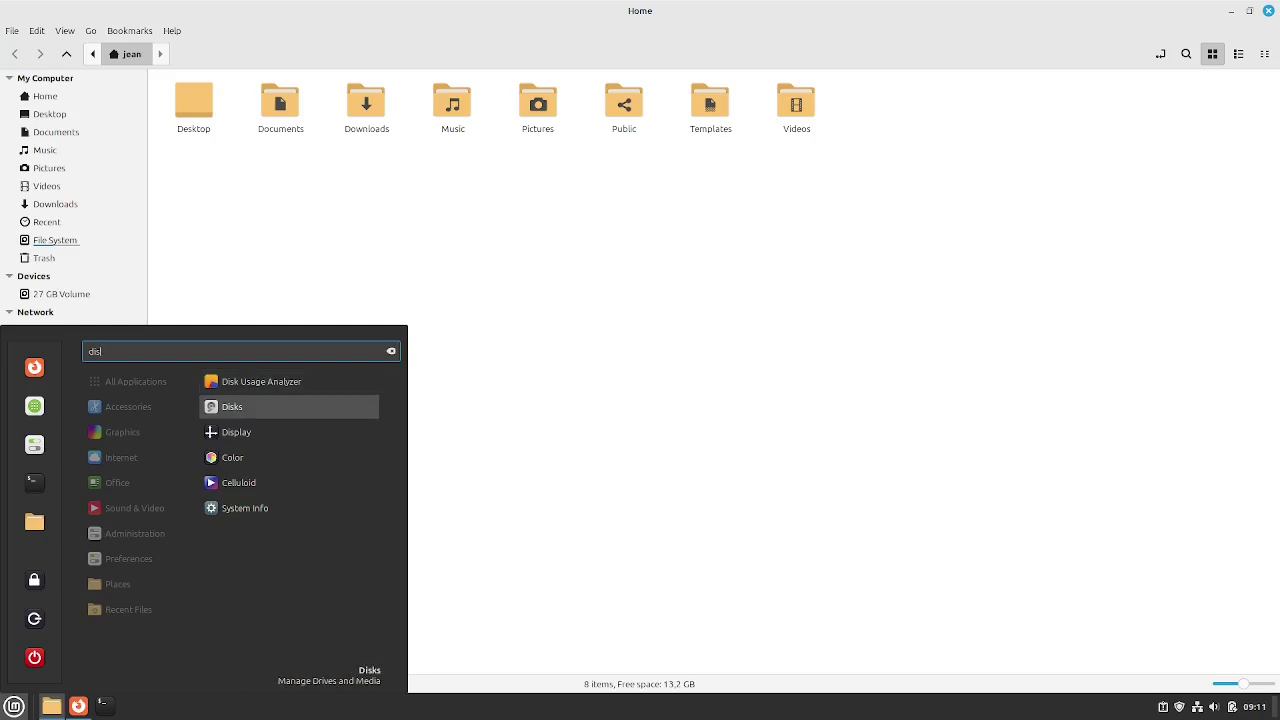
key("Return")
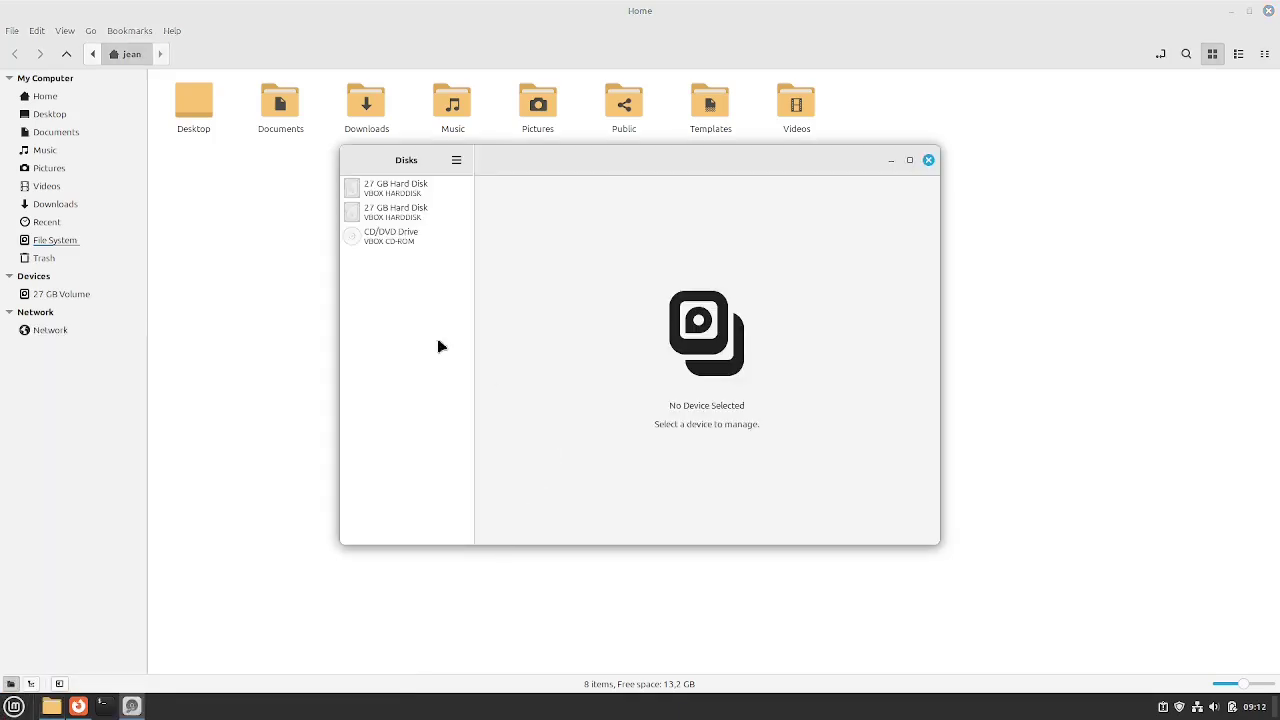
left_click(420, 215)
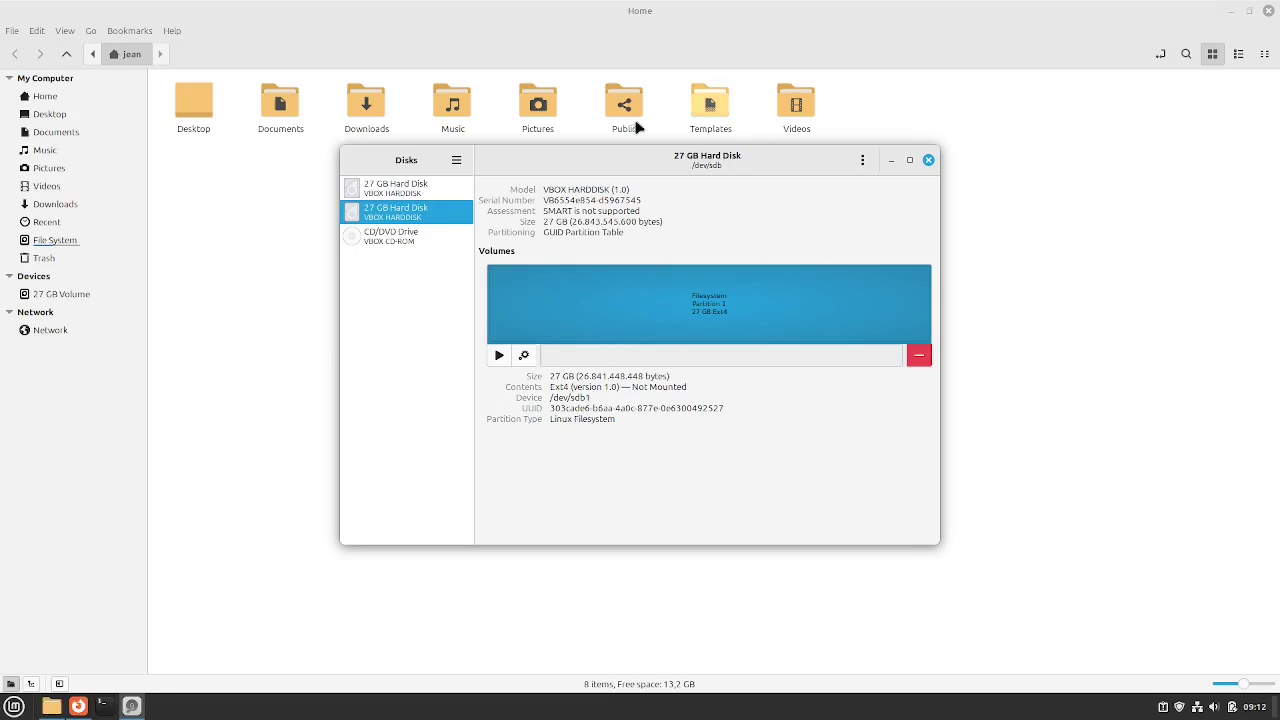
left_click(525, 357)
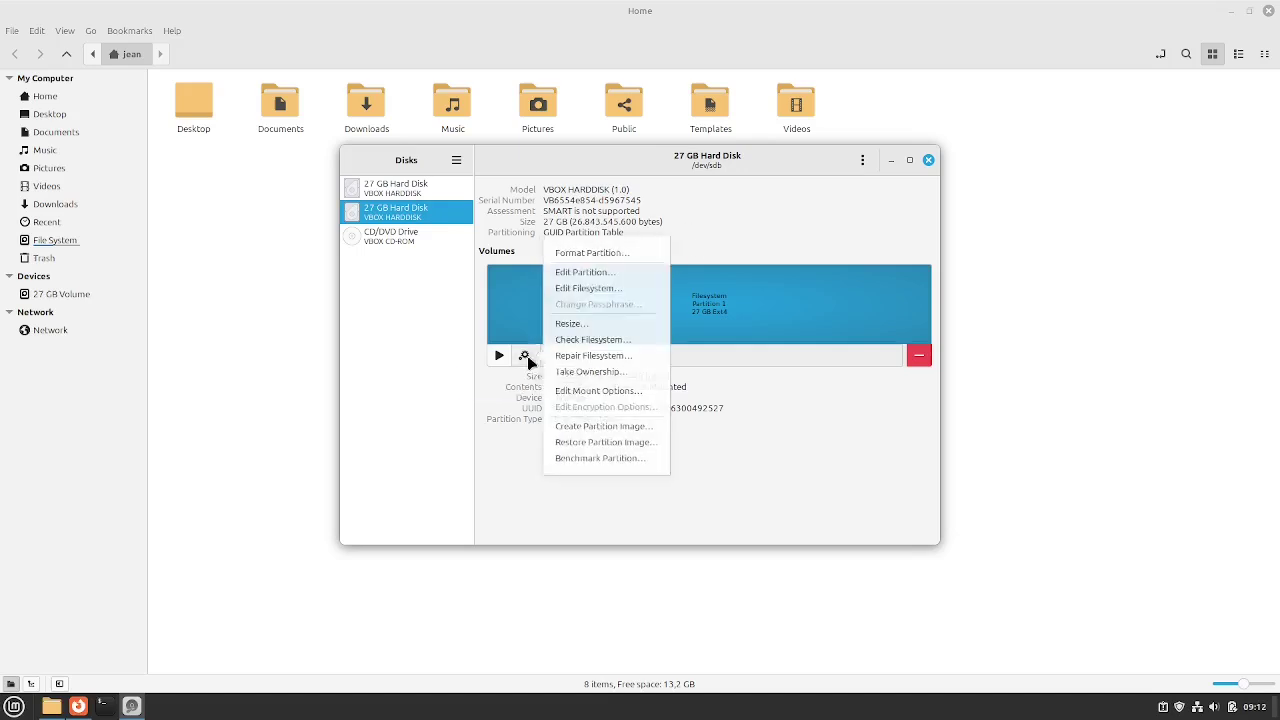
In Edit Mount Options, switch User Session Defaults off, keep Show in user interface on, and select 'nofail'
left_click(605, 390)
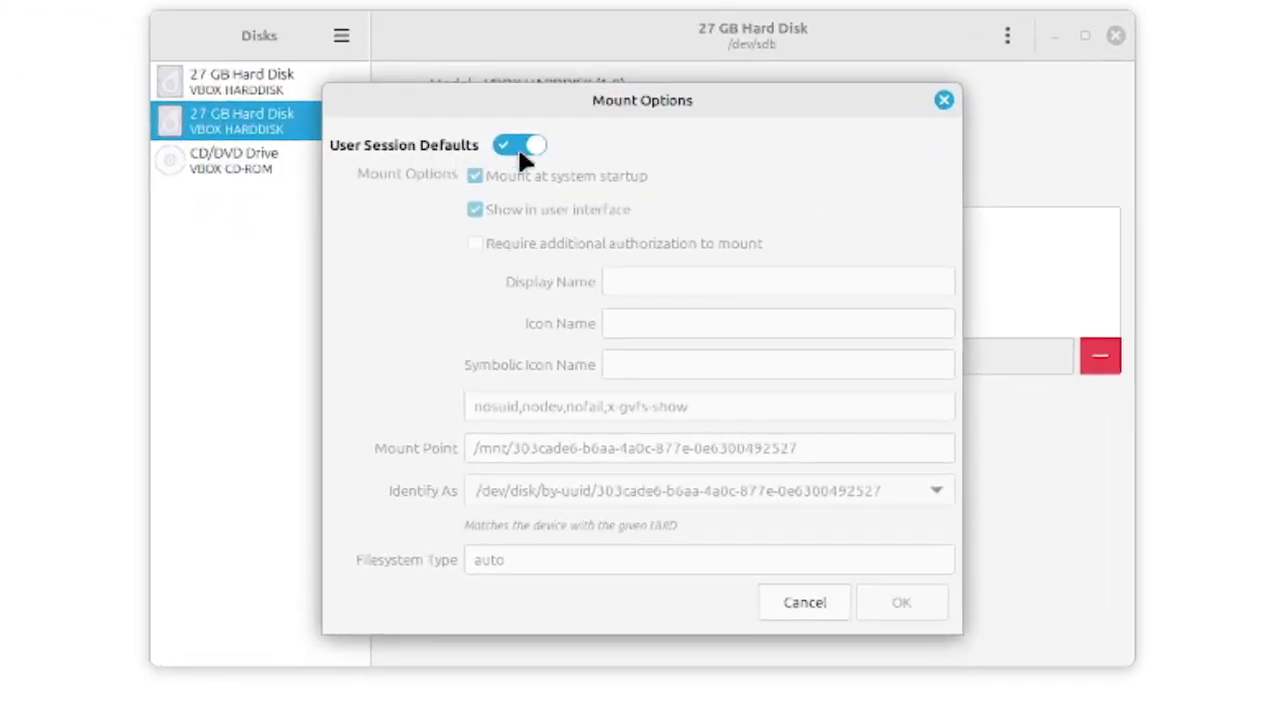
left_click(522, 160)
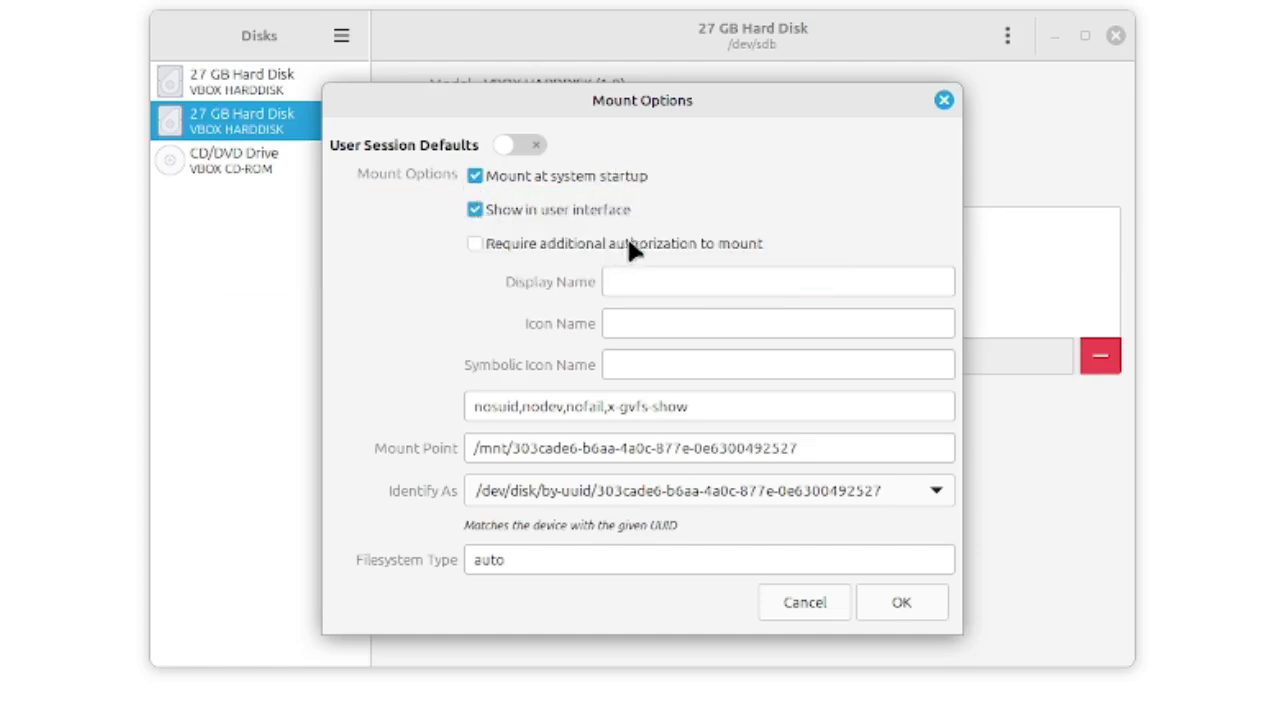
left_click(475, 210)
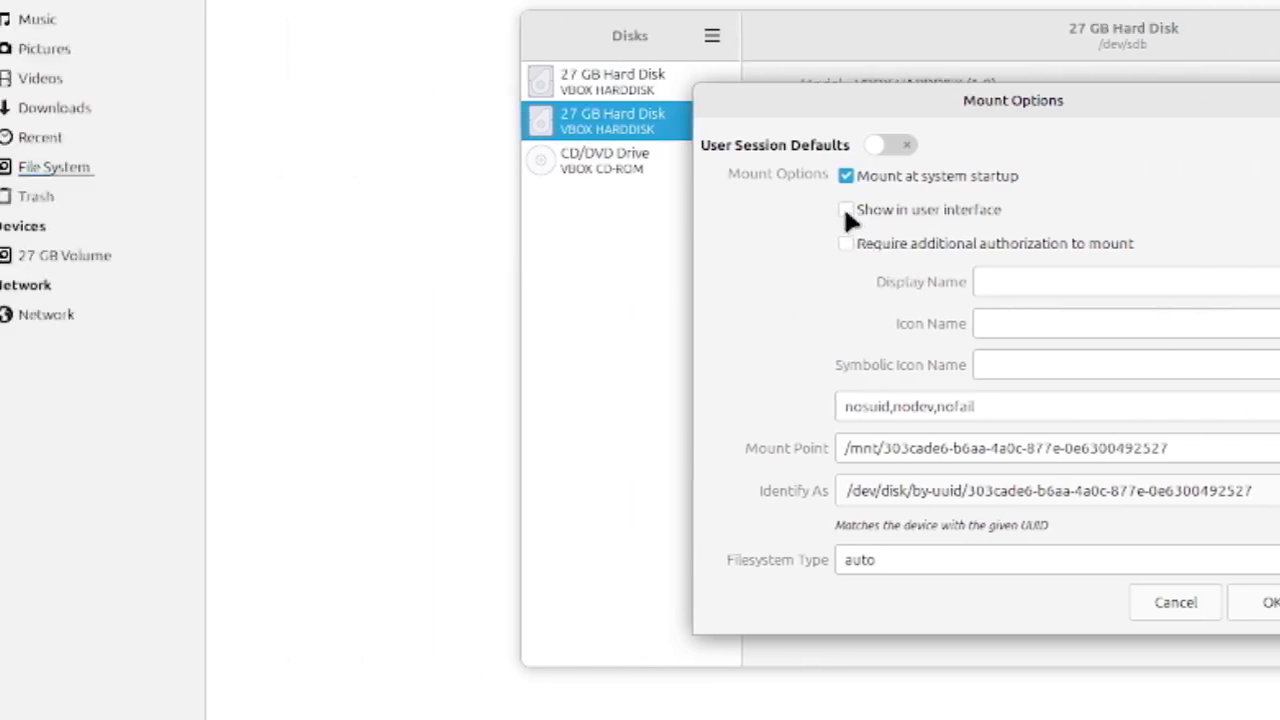
left_click(475, 210)
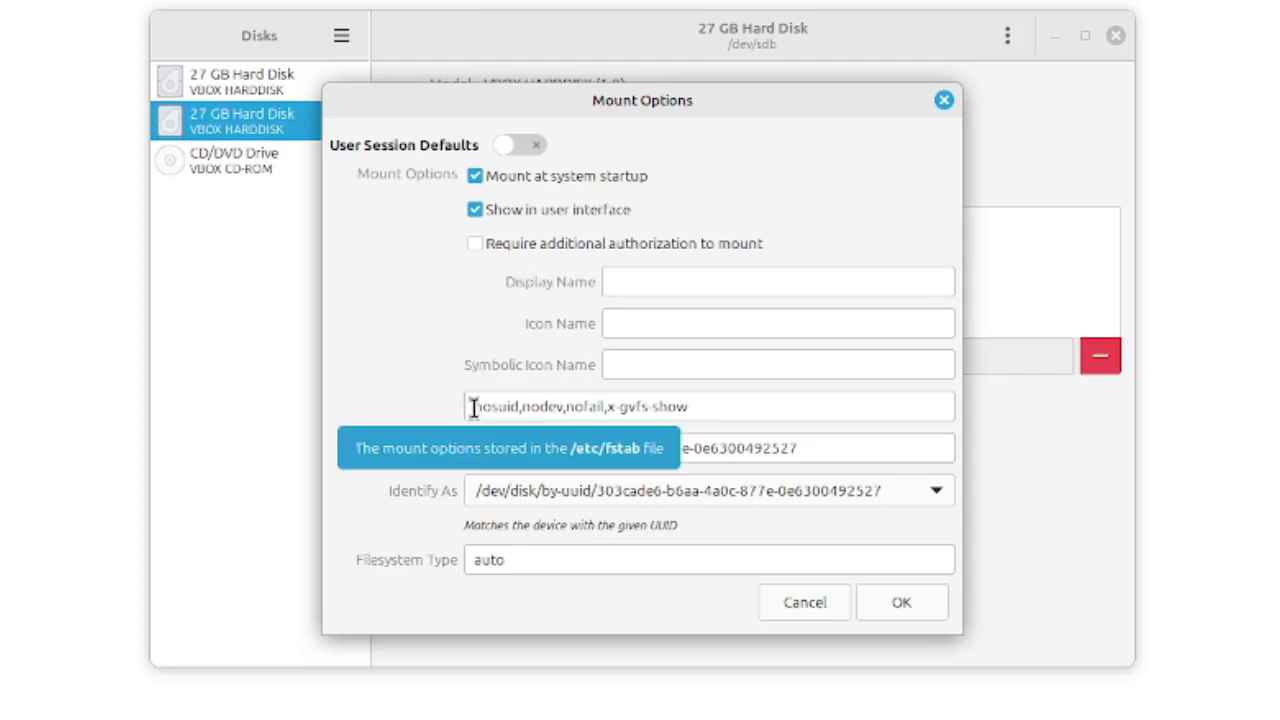
double_click(581, 410)
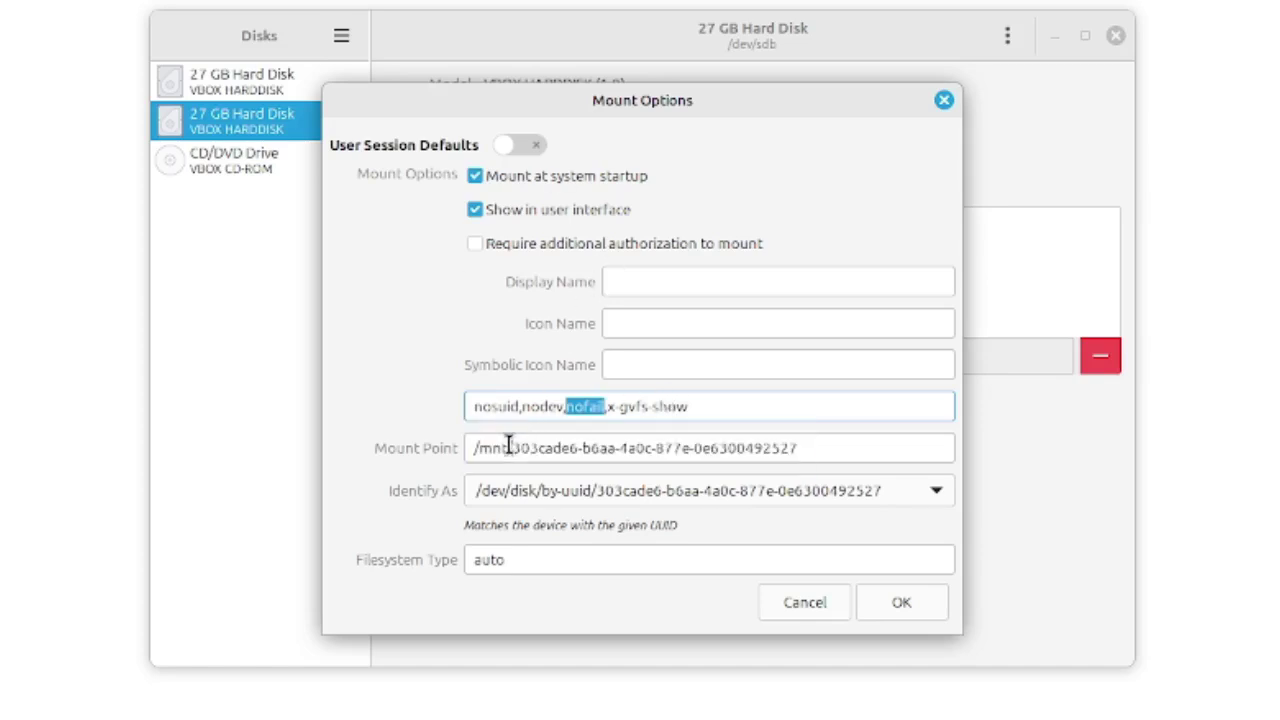
Replace the existing mount point path with /data
triple_click(510, 446)
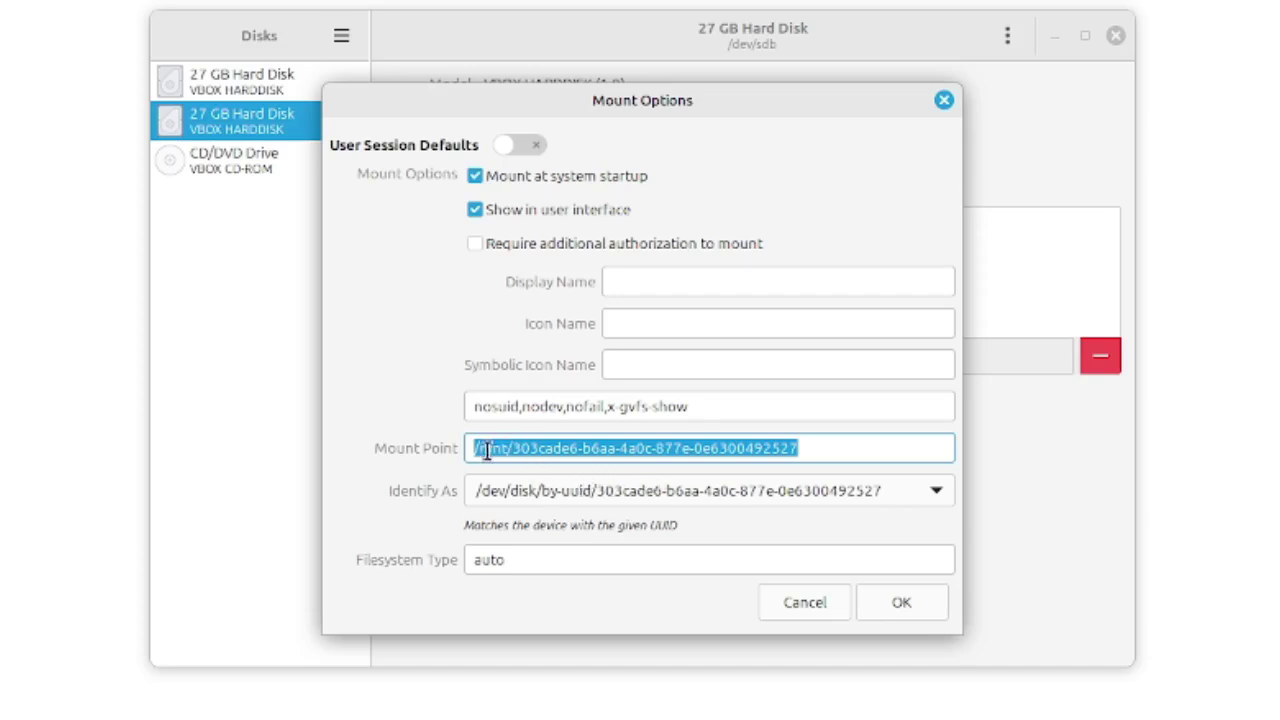
left_click(479, 449)
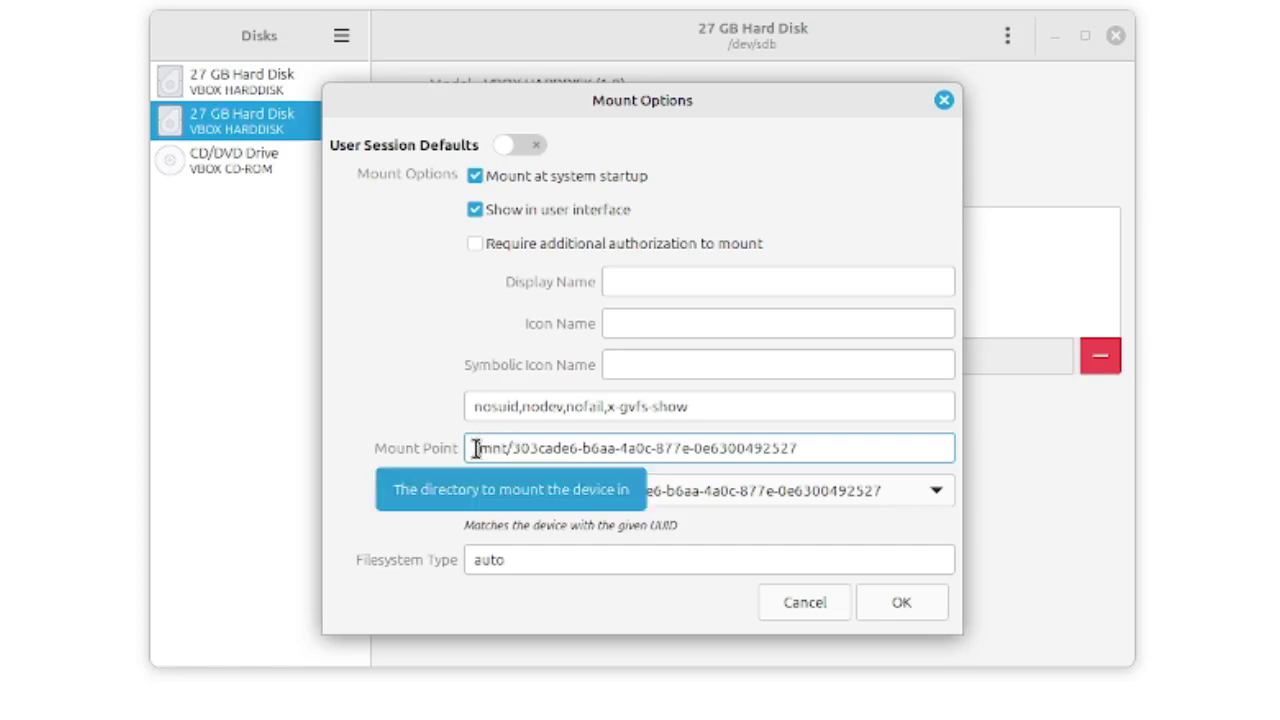
left_click_drag(476, 448, 846, 452)
key("BackSpace")
type("/")
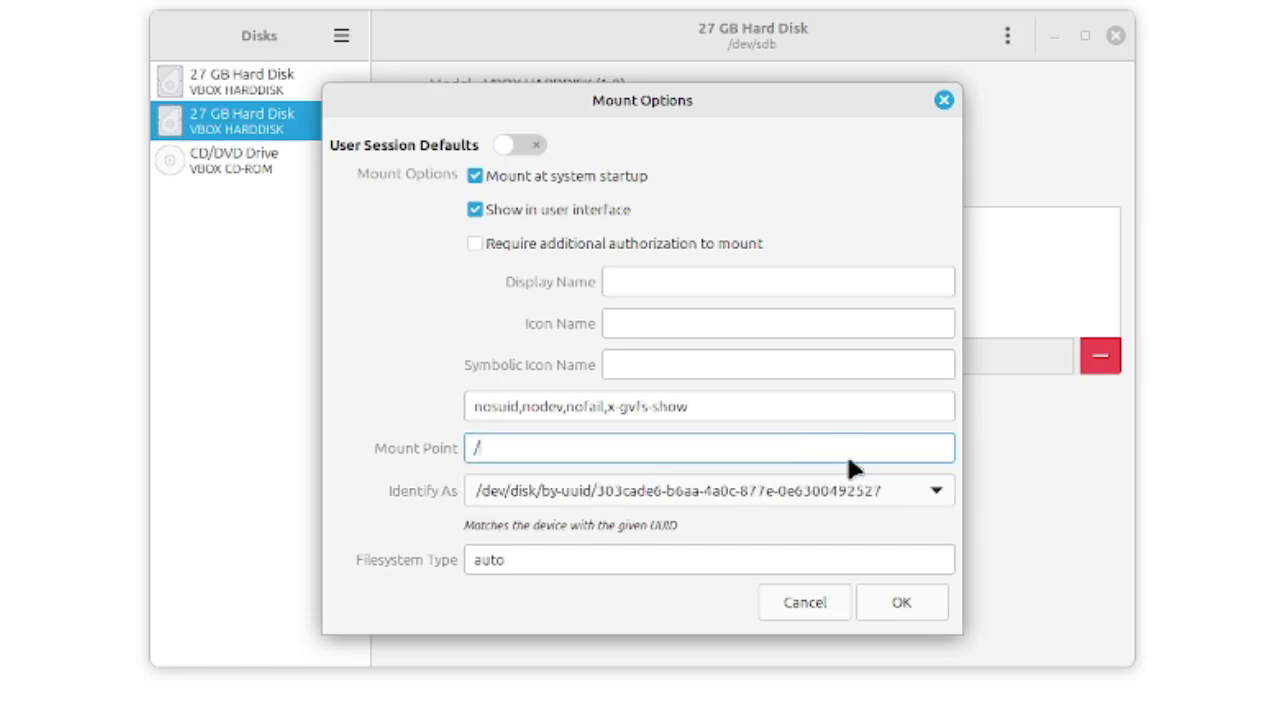
type("data")
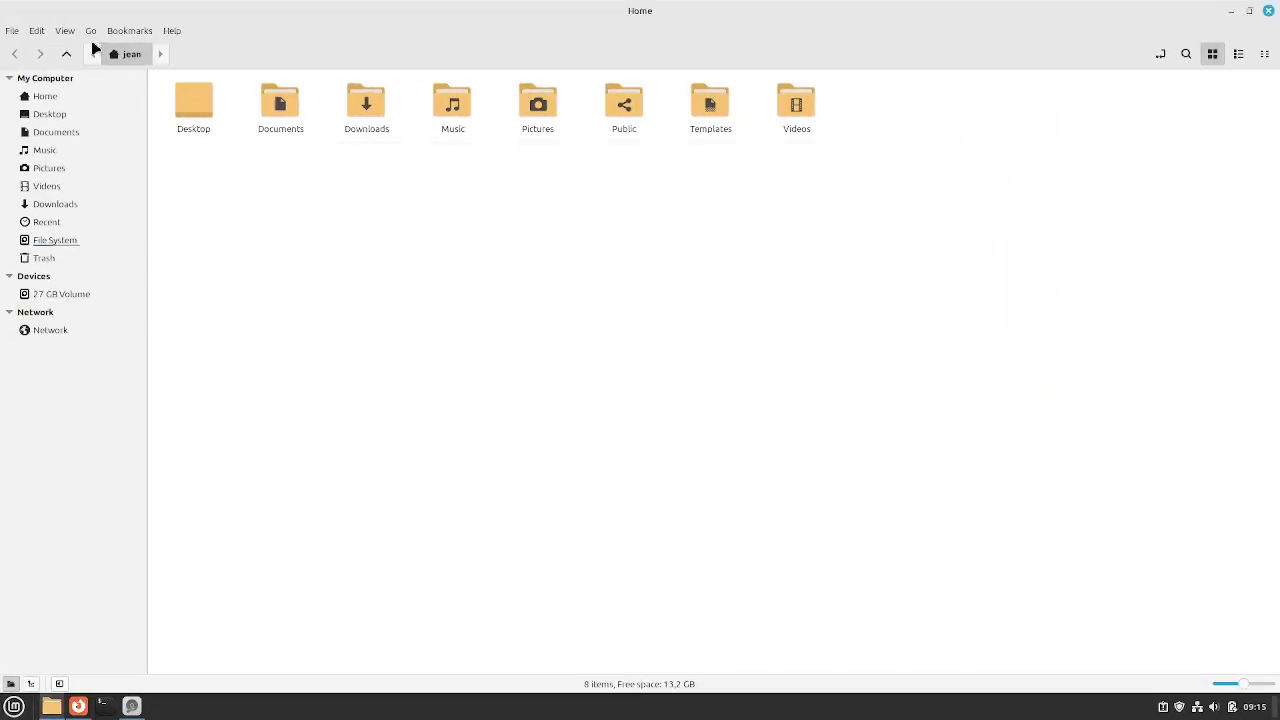
Go up two levels to the file system root, select all its items, then deselect them
left_click(66, 54)
left_click(66, 54)
left_click_drag(1248, 382, 57, 40)
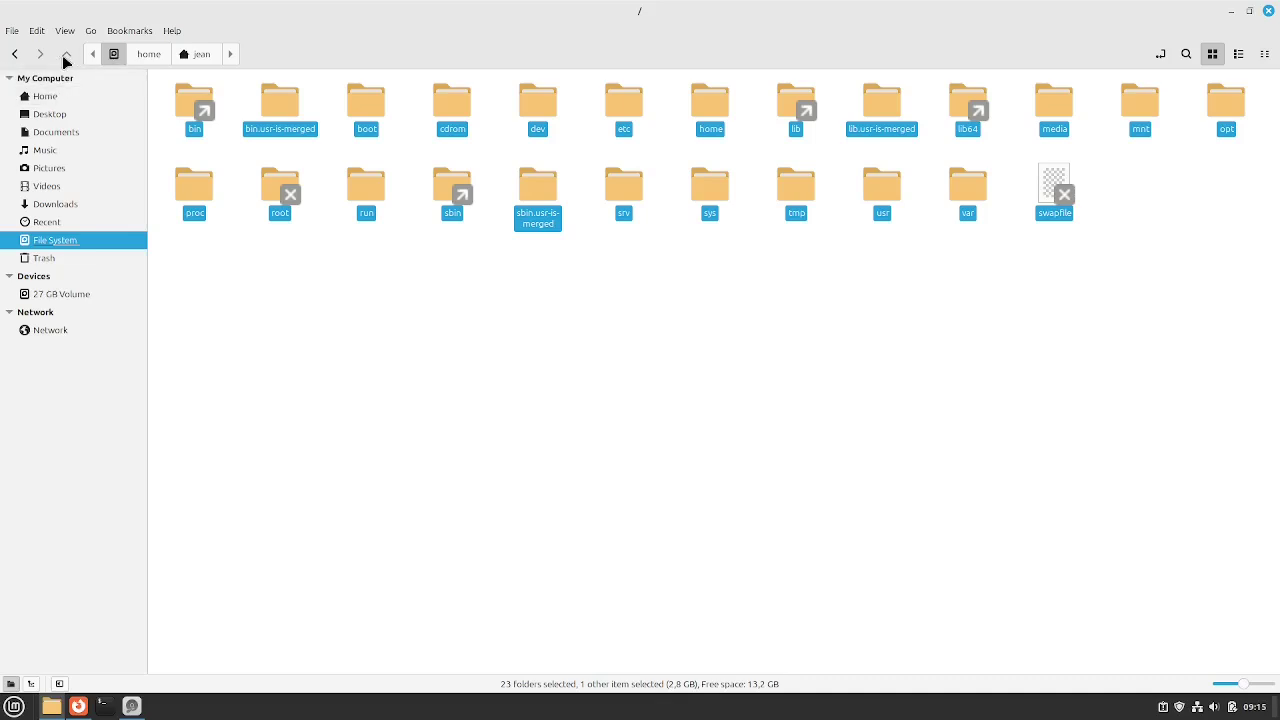
left_click(651, 234)
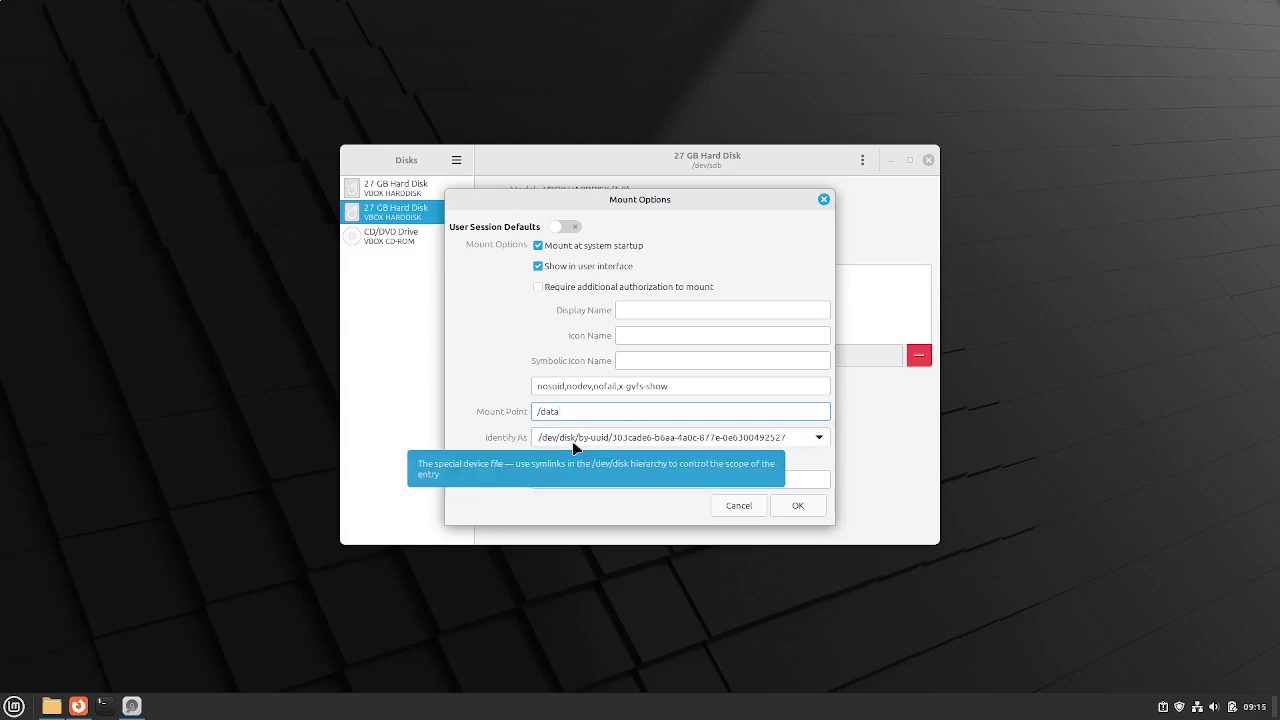
left_click(575, 440)
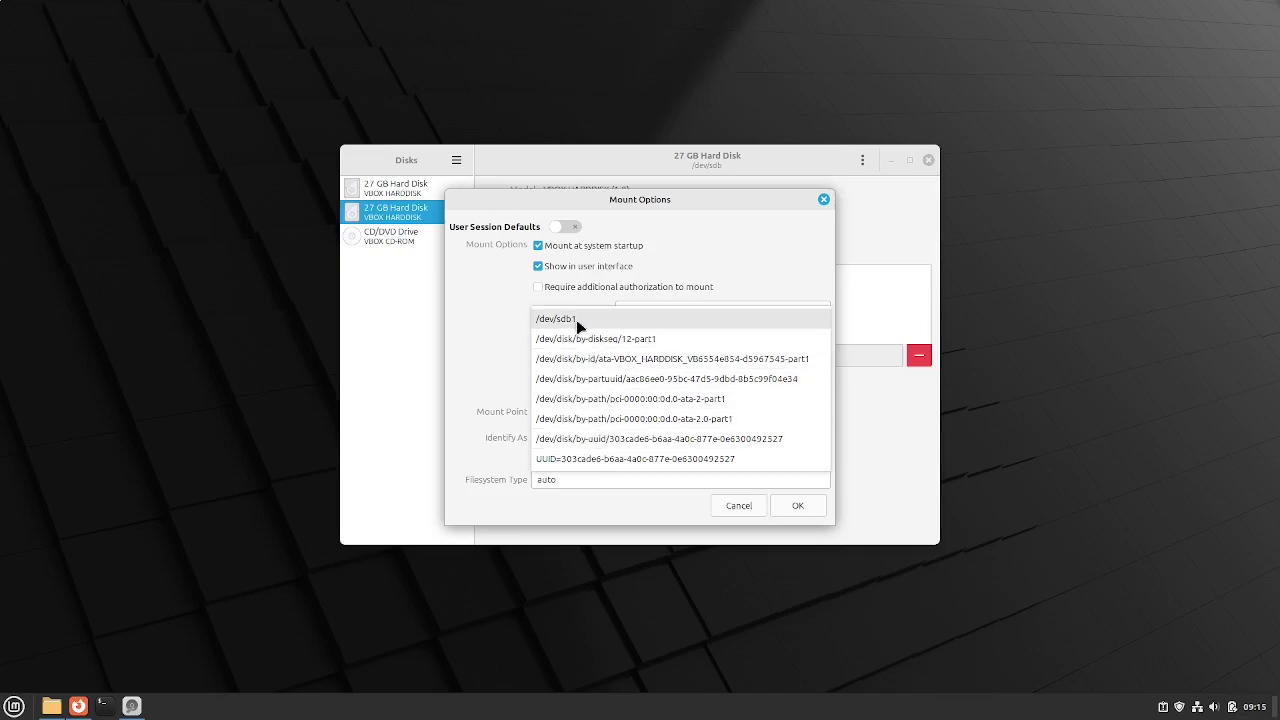
left_click(484, 421)
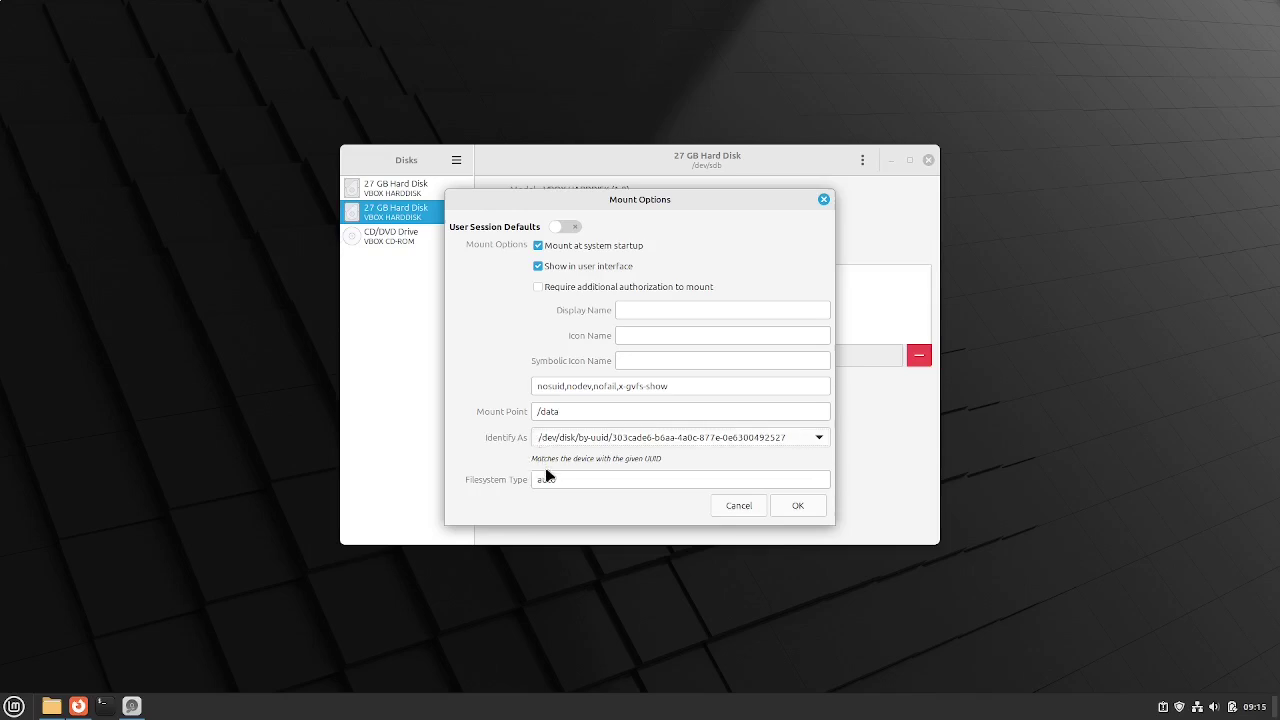
Save the /data mount options after authenticating with the admin password, then mount and unmount the partition
left_click(798, 507)
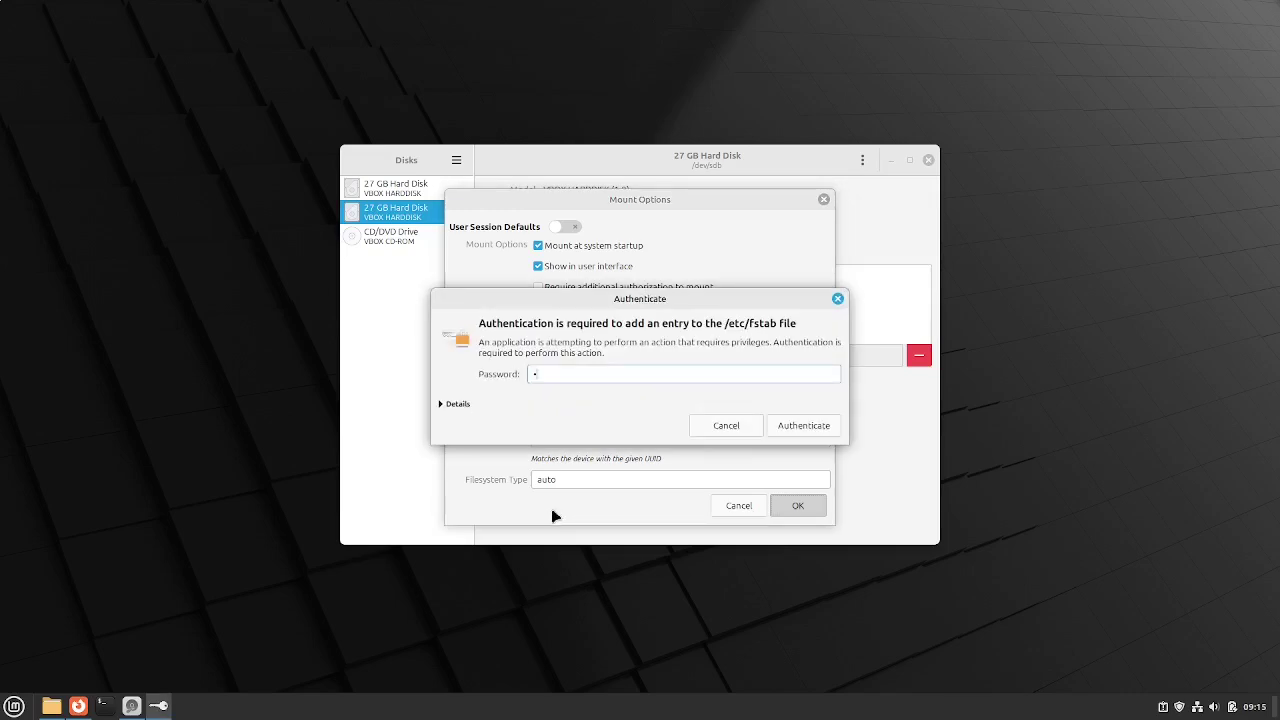
type("••••••")
key("Return")
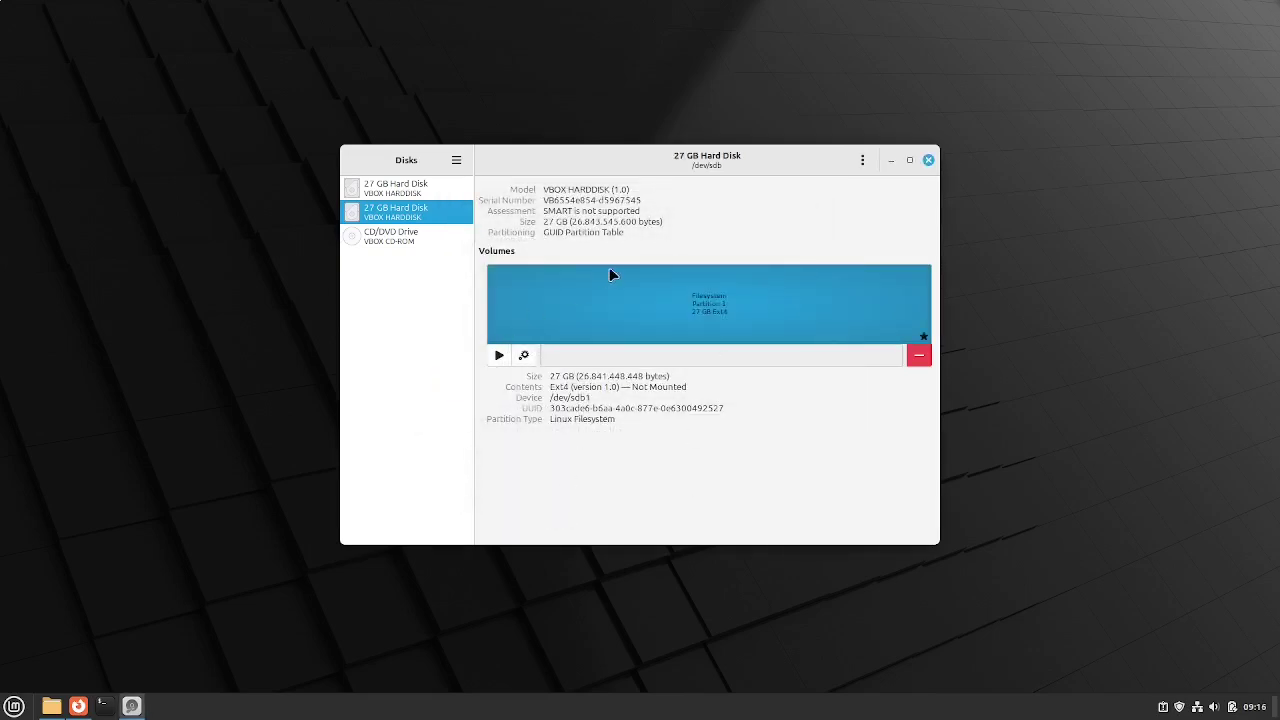
left_click(497, 358)
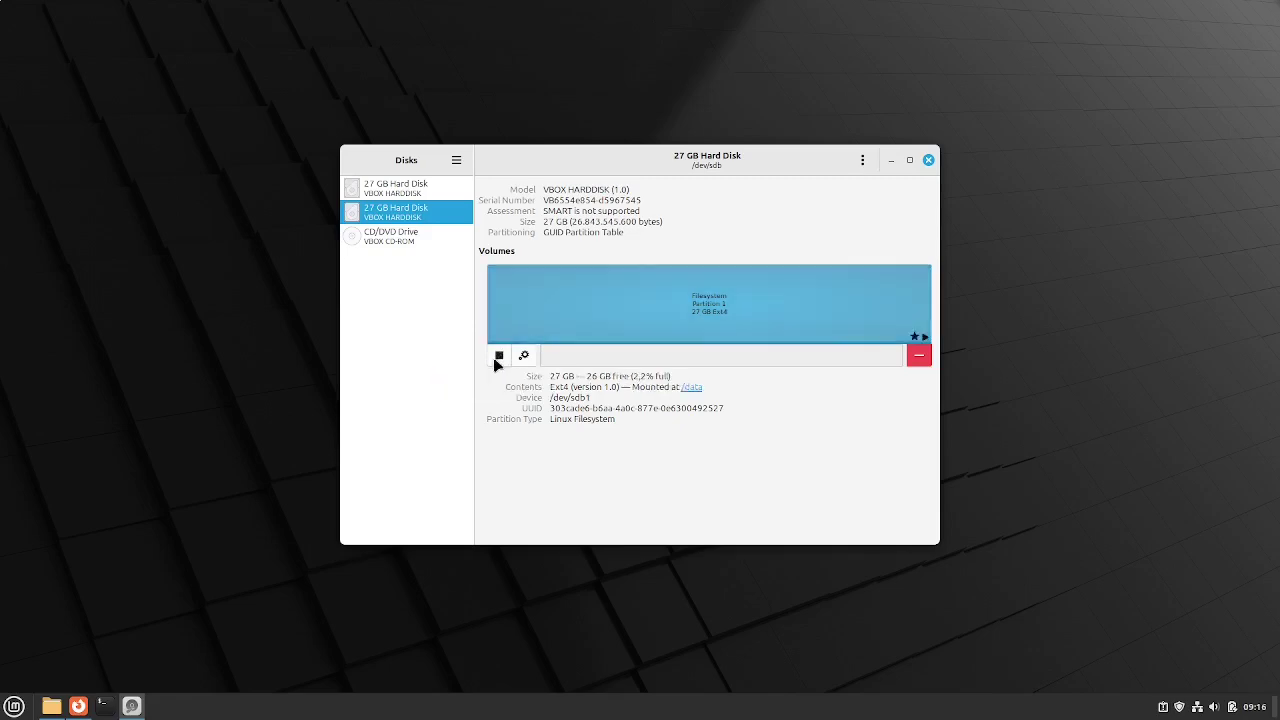
left_click(498, 358)
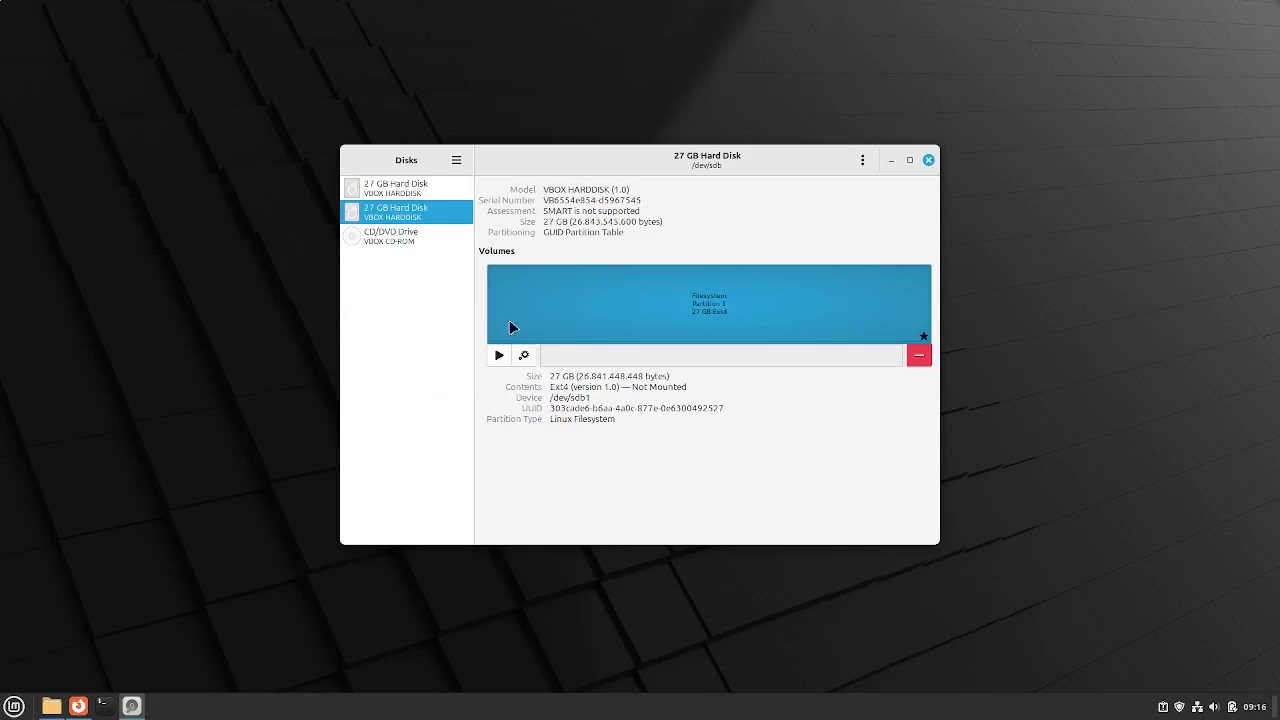
Remount the partition at /data, create an empty document named Test in it, and close the window
left_click(498, 358)
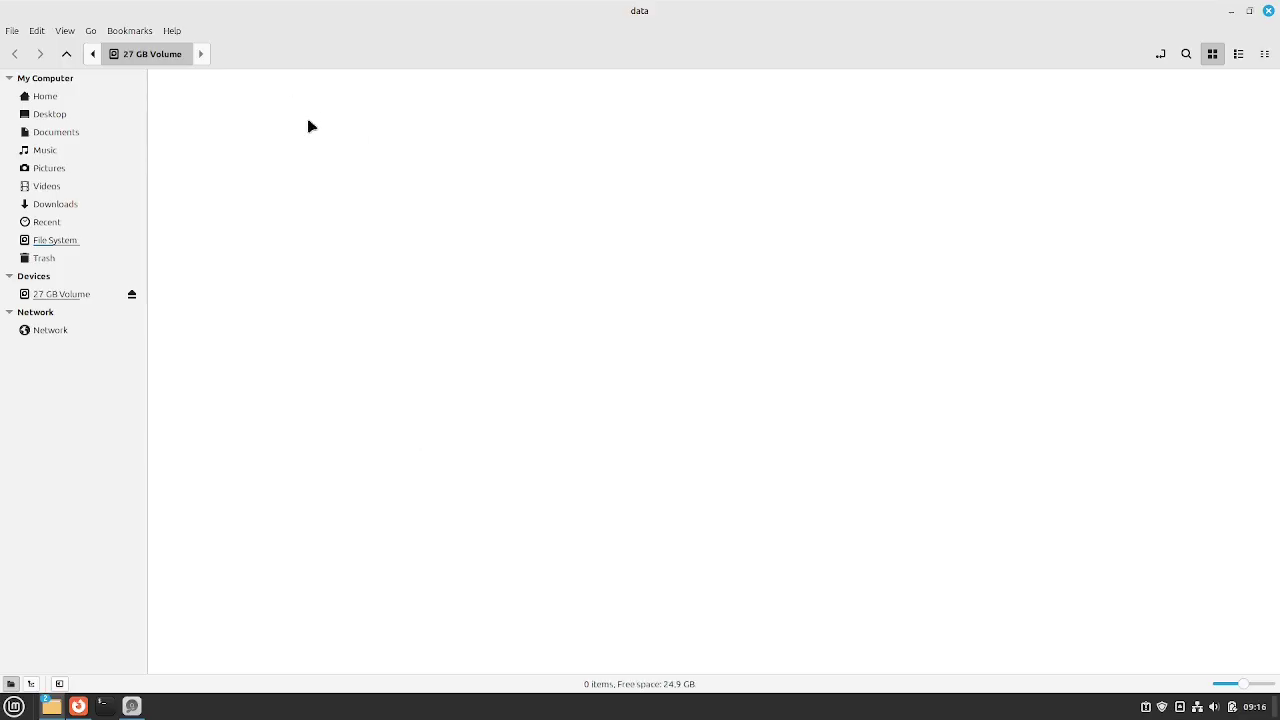
left_click_drag(305, 126, 555, 474)
right_click(312, 238)
mouse_move(336, 265)
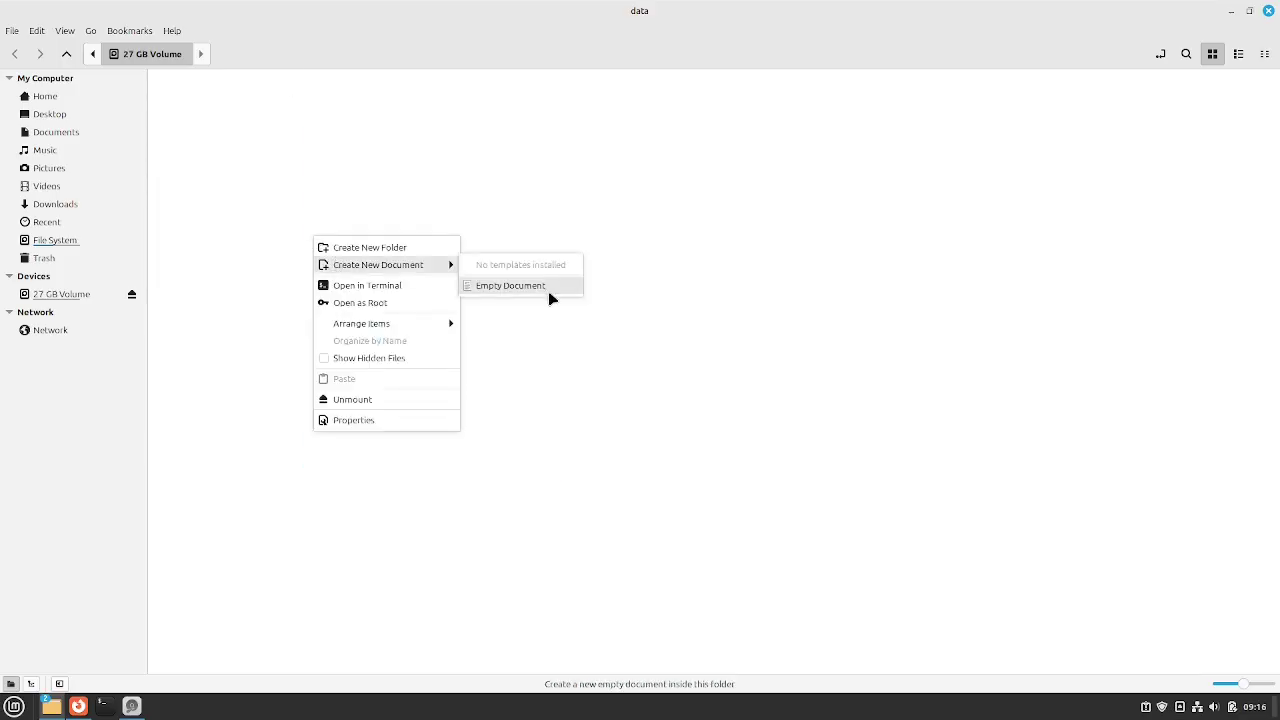
left_click(548, 291)
type("Test")
key("Return")
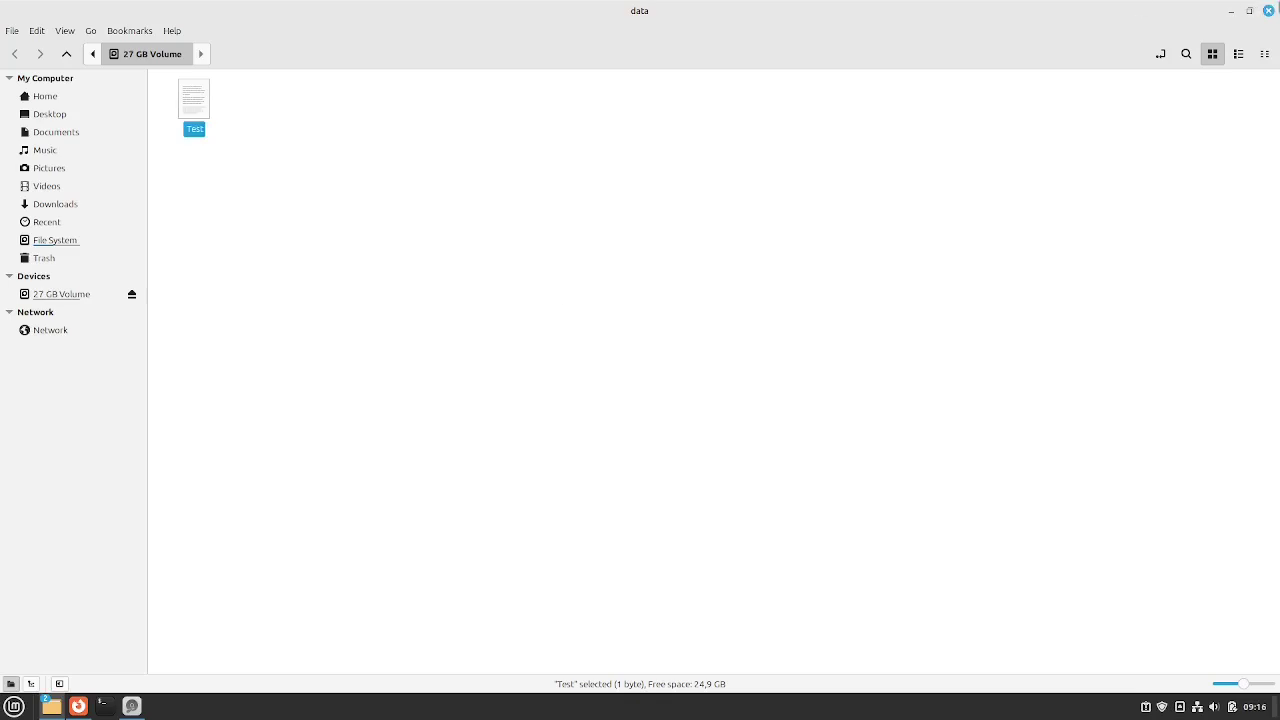
left_click(1268, 10)
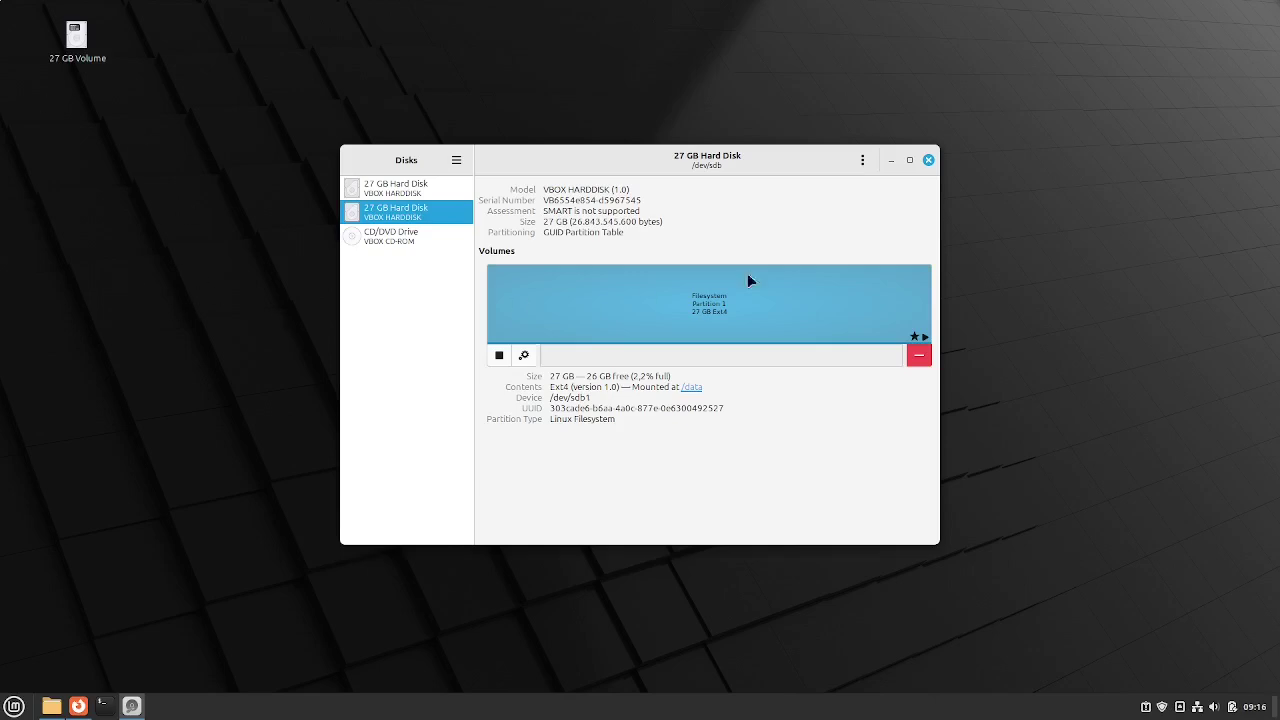
Close Disks, reopen Nemo, browse from File System into /etc, and jump to fstab
left_click(928, 160)
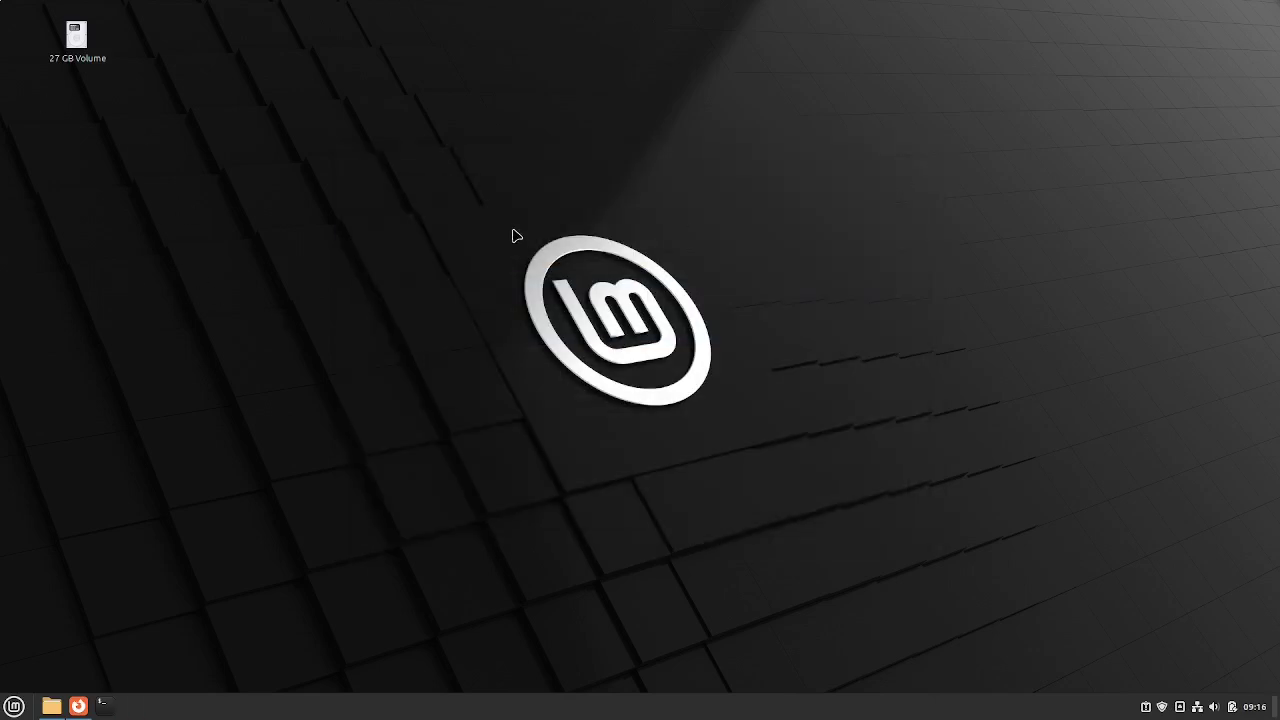
left_click(48, 707)
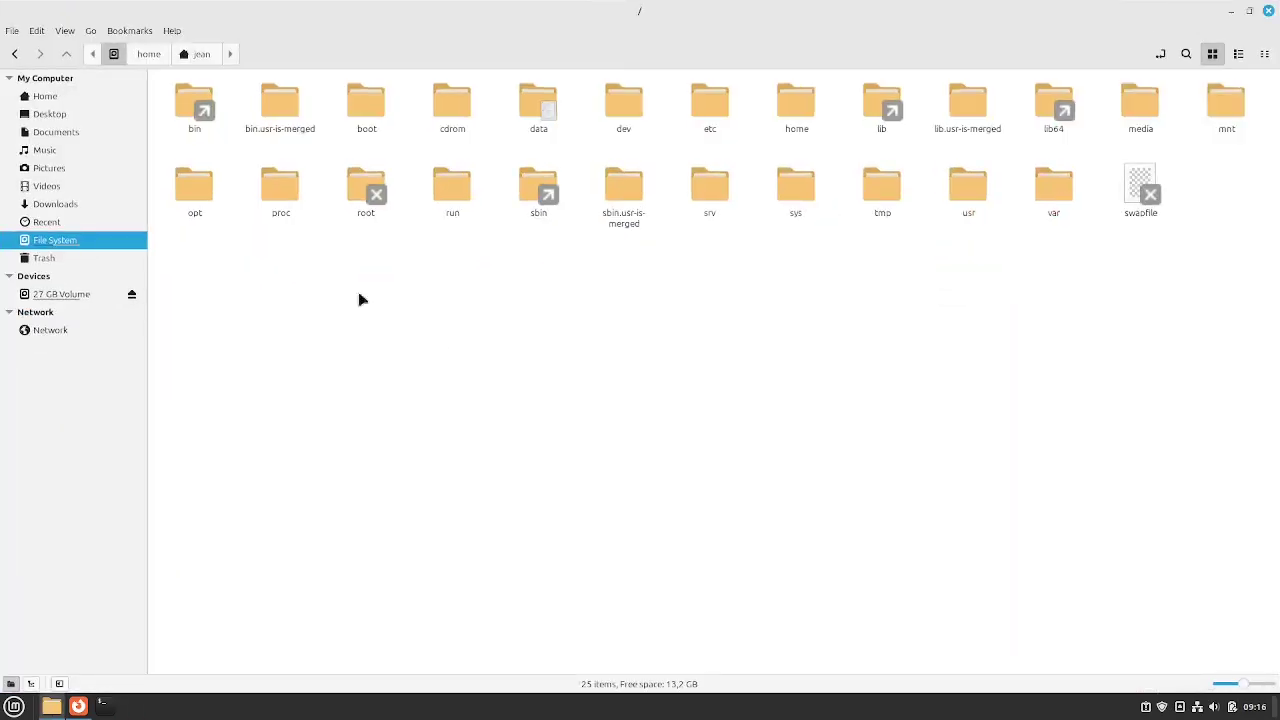
left_click_drag(148, 391, 188, 376)
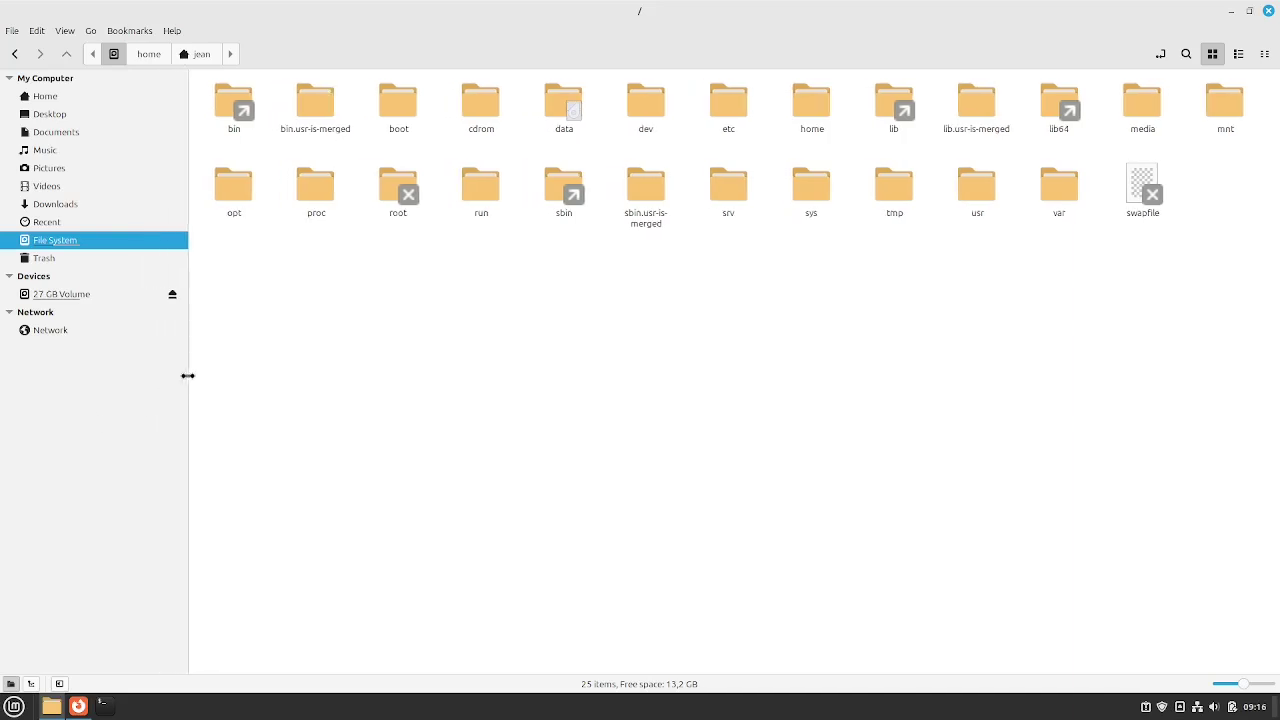
left_click(45, 96)
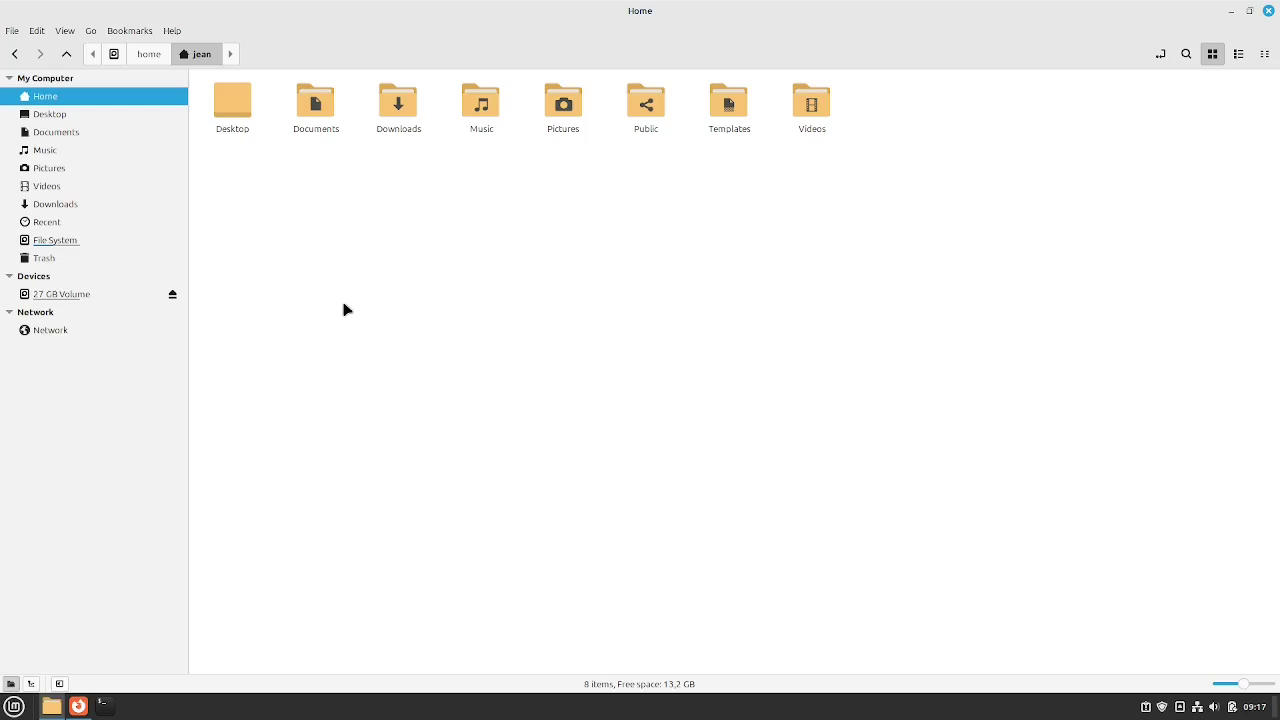
left_click(115, 54)
double_click(728, 106)
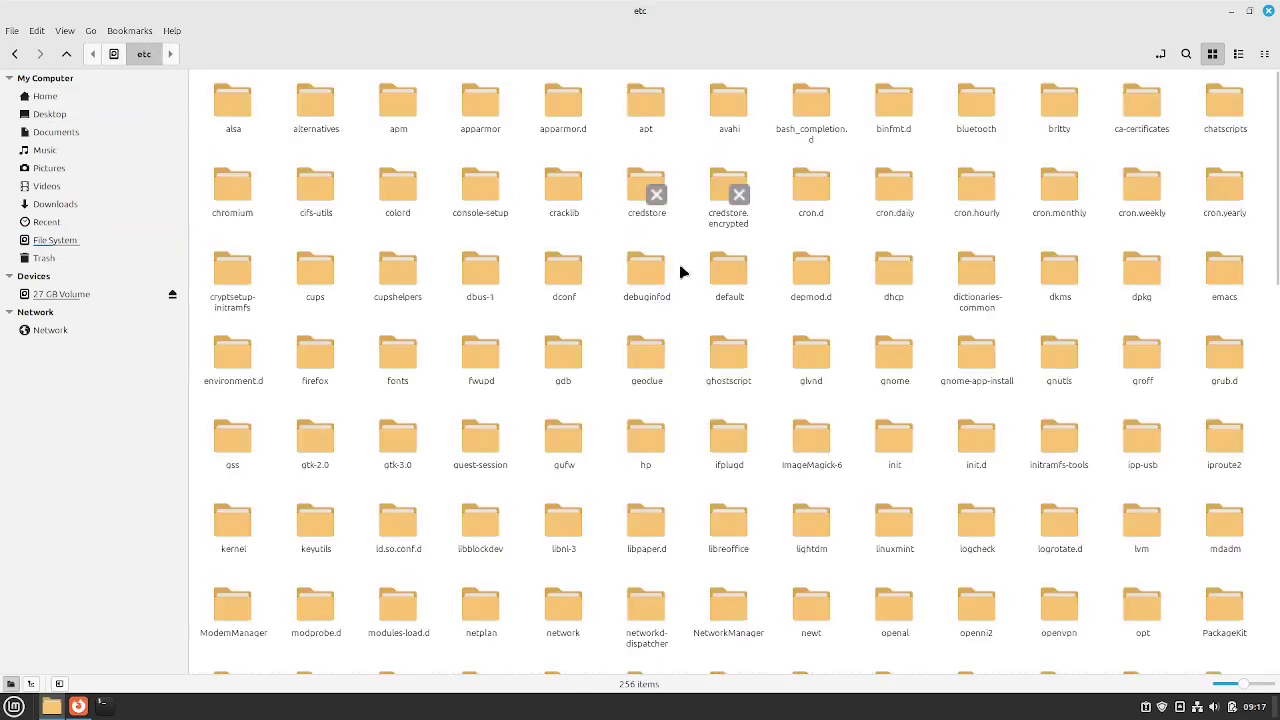
type("fst")
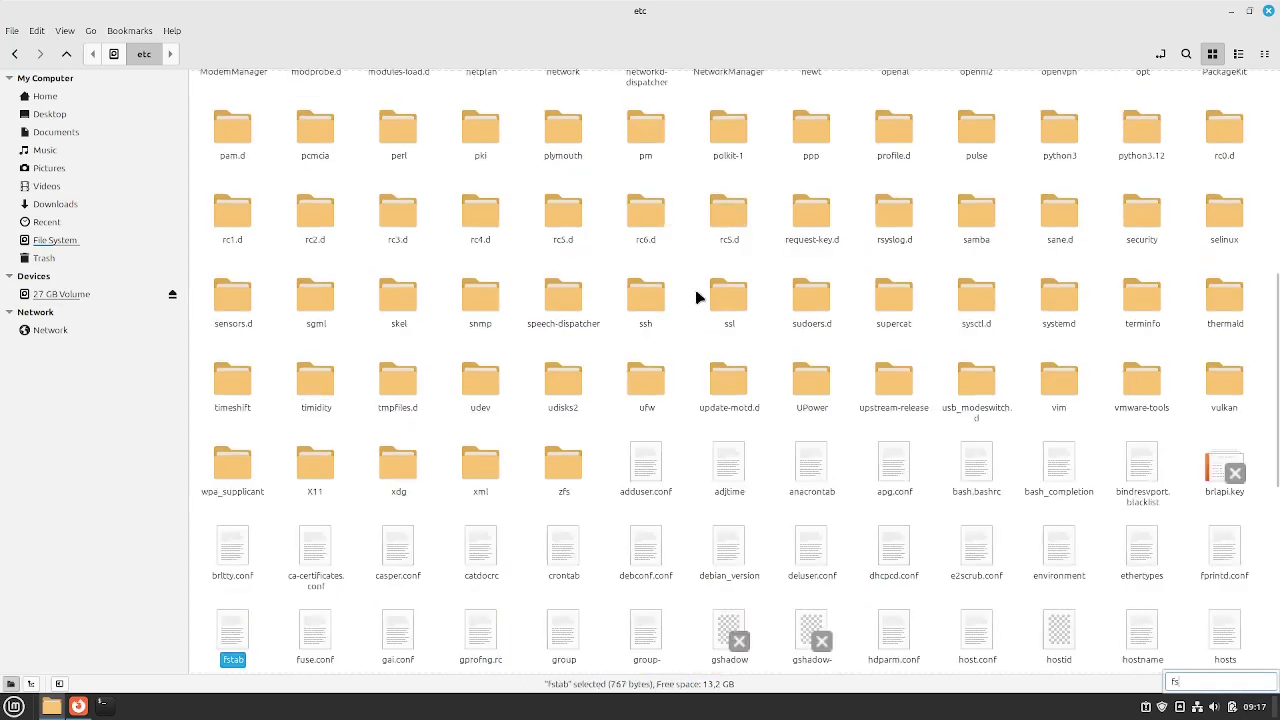
double_click(233, 645)
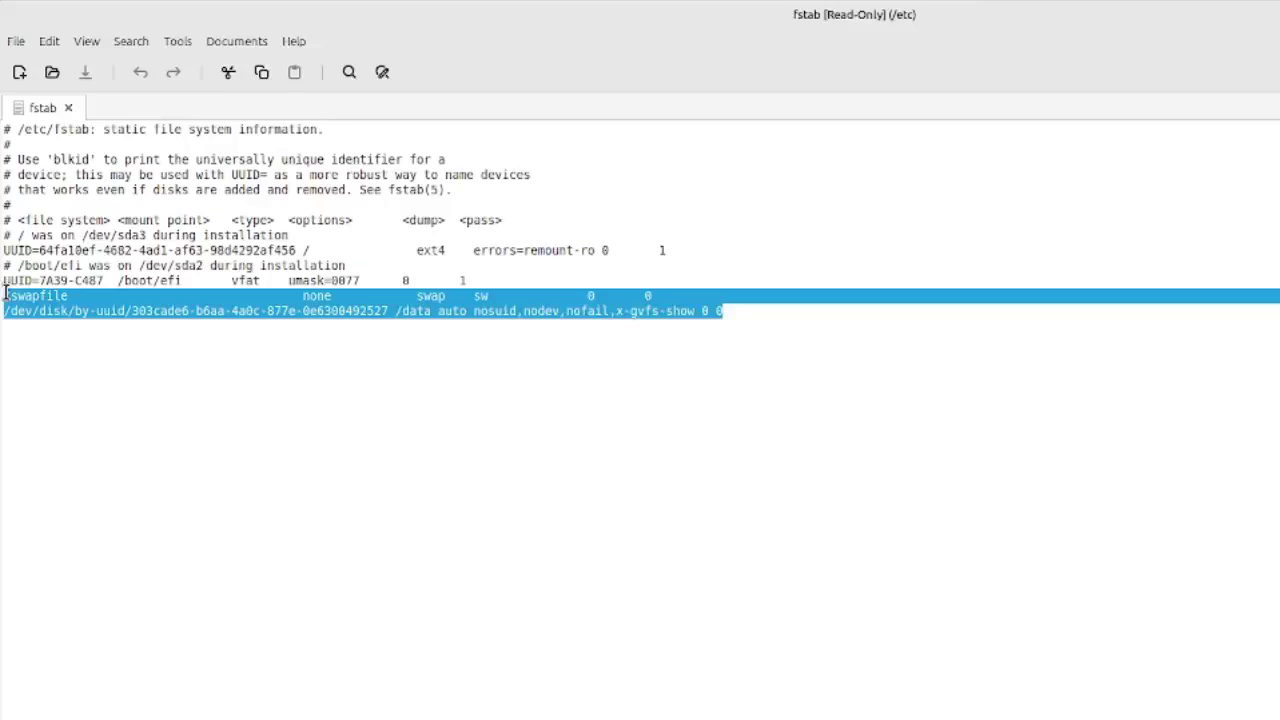
triple_click(188, 428)
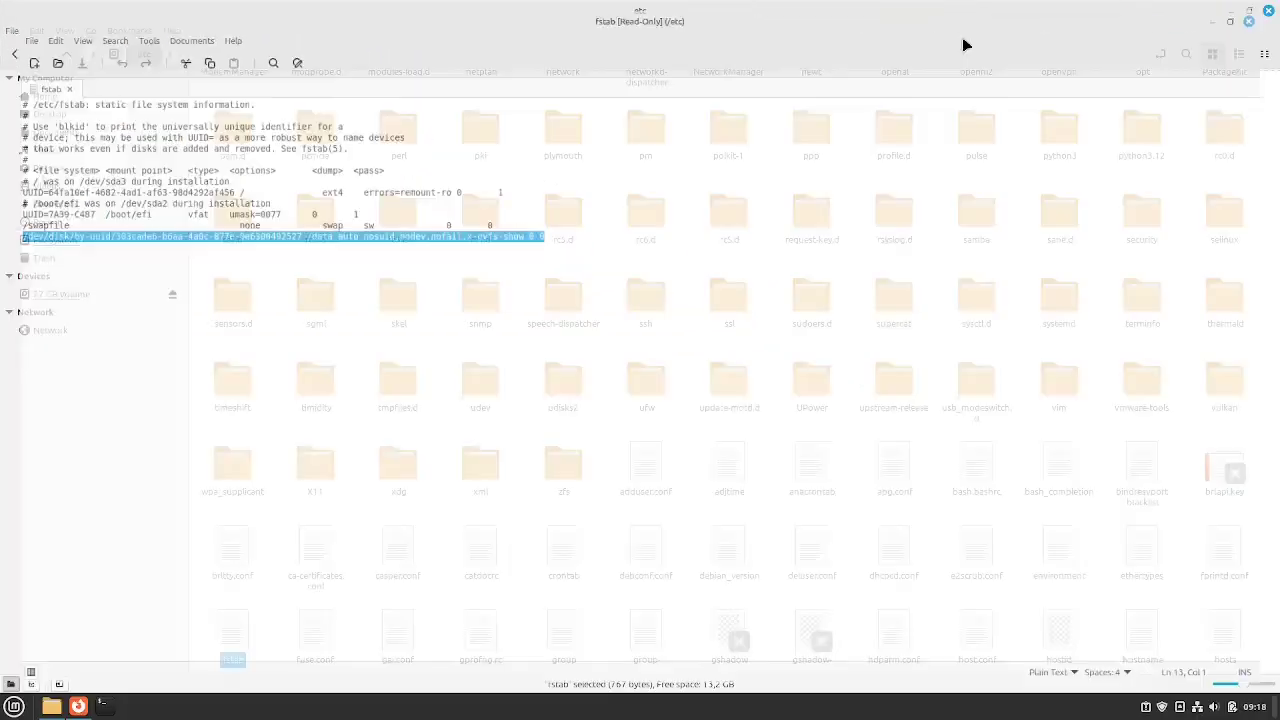
key("ctrl+q")
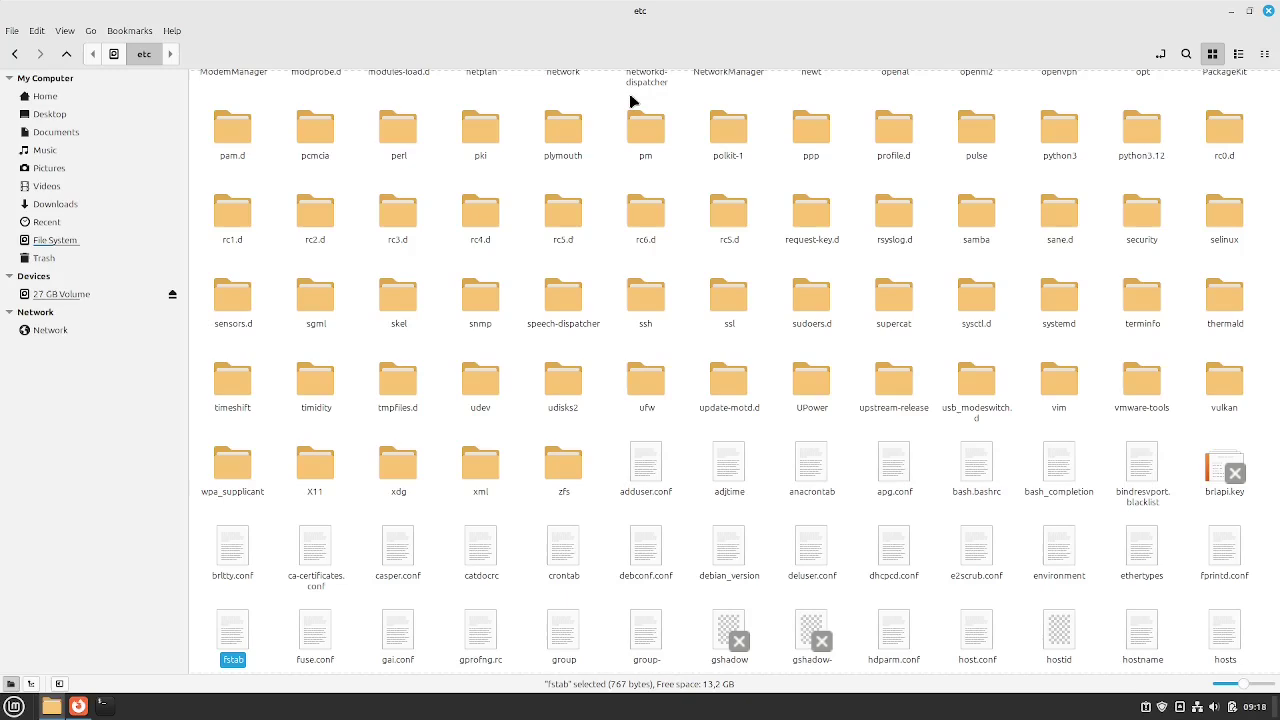
From Home, start an SSH Connect to Server entry with server address 192.168.178.77
key("alt+Home")
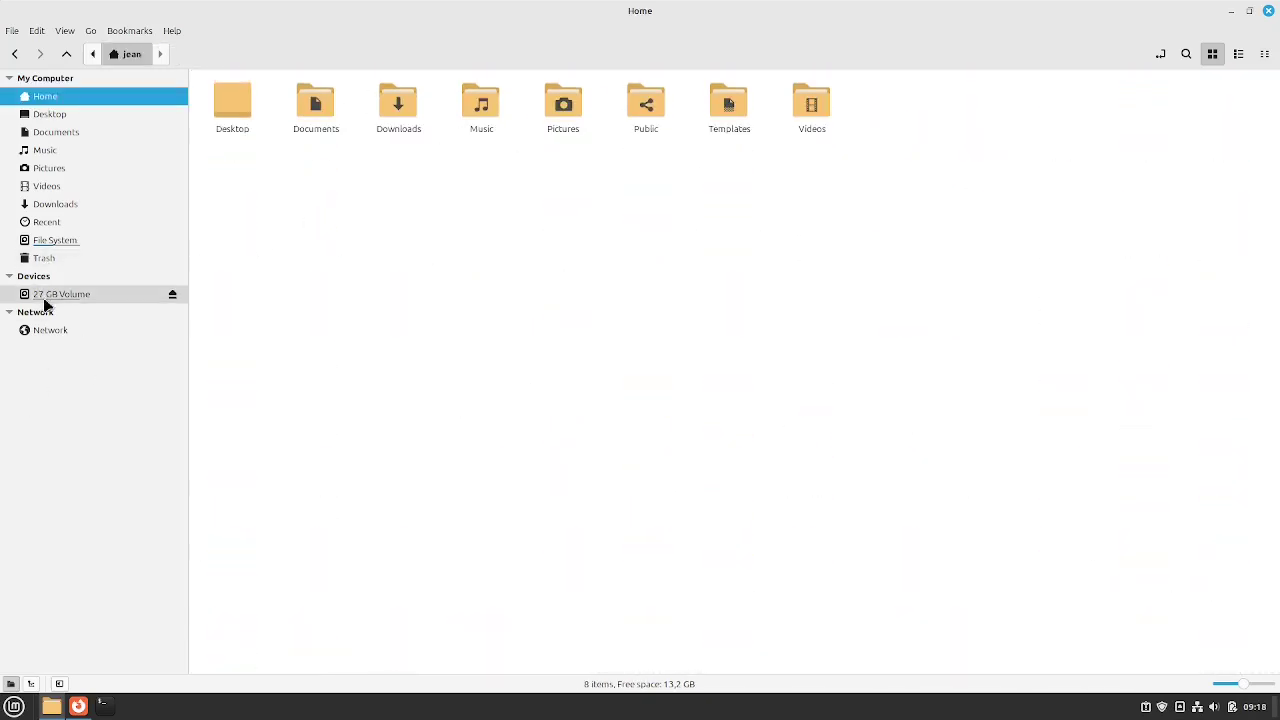
left_click(10, 32)
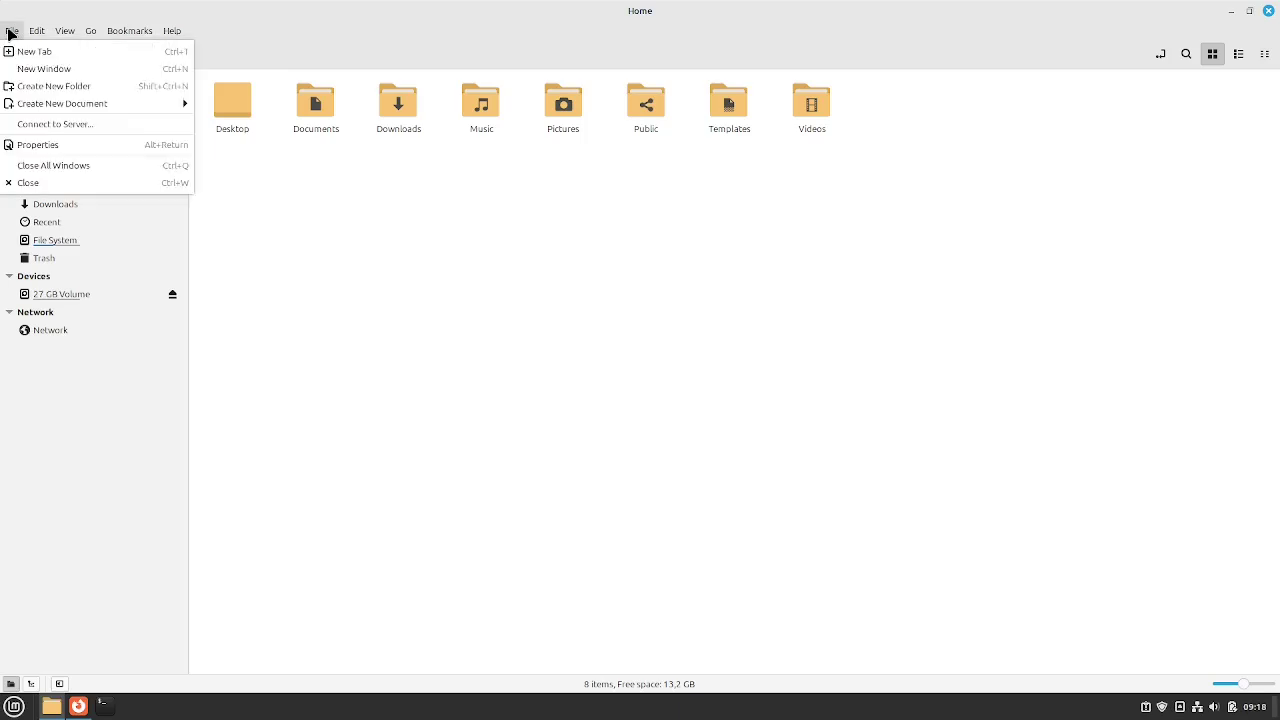
left_click(55, 123)
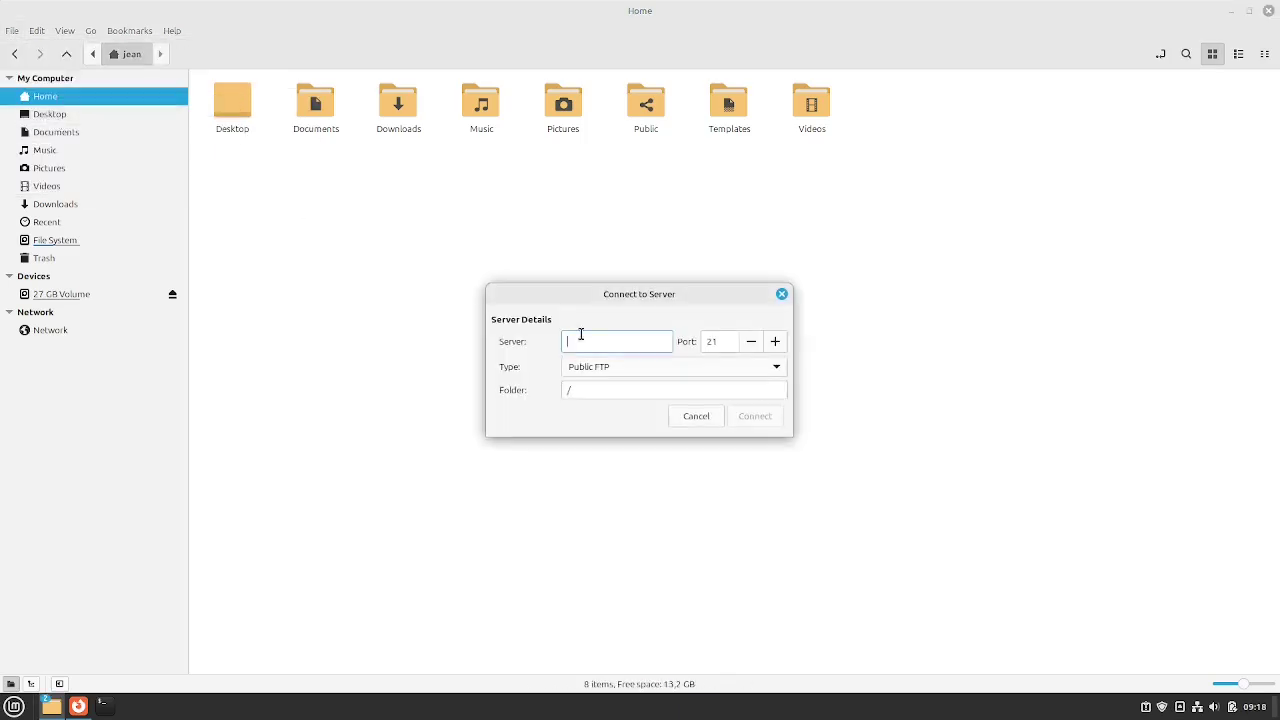
left_click(617, 368)
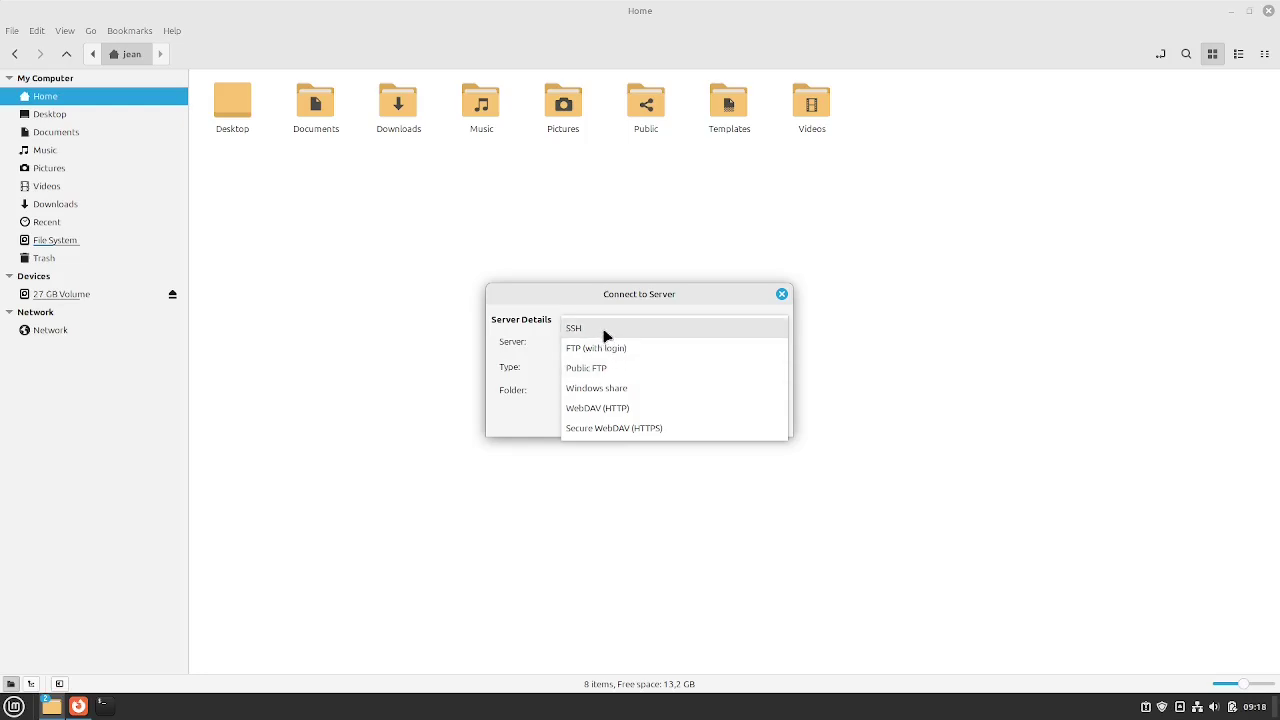
left_click(603, 331)
left_click(589, 343)
type("192.168.178.77")
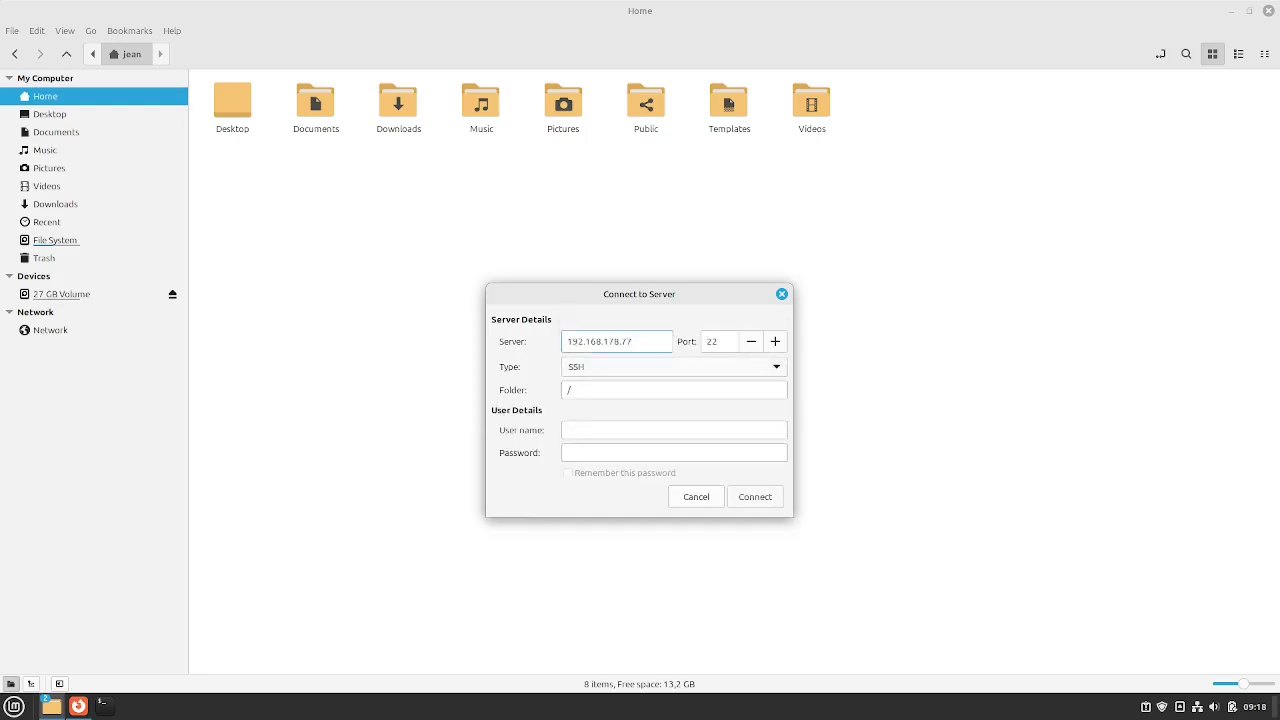
Enter the user name and password, tick Remember, connect, and dismiss the keyring prompt
left_click(710, 432)
type("jean")
key("Tab")
type("*******")
key("Tab")
key("space")
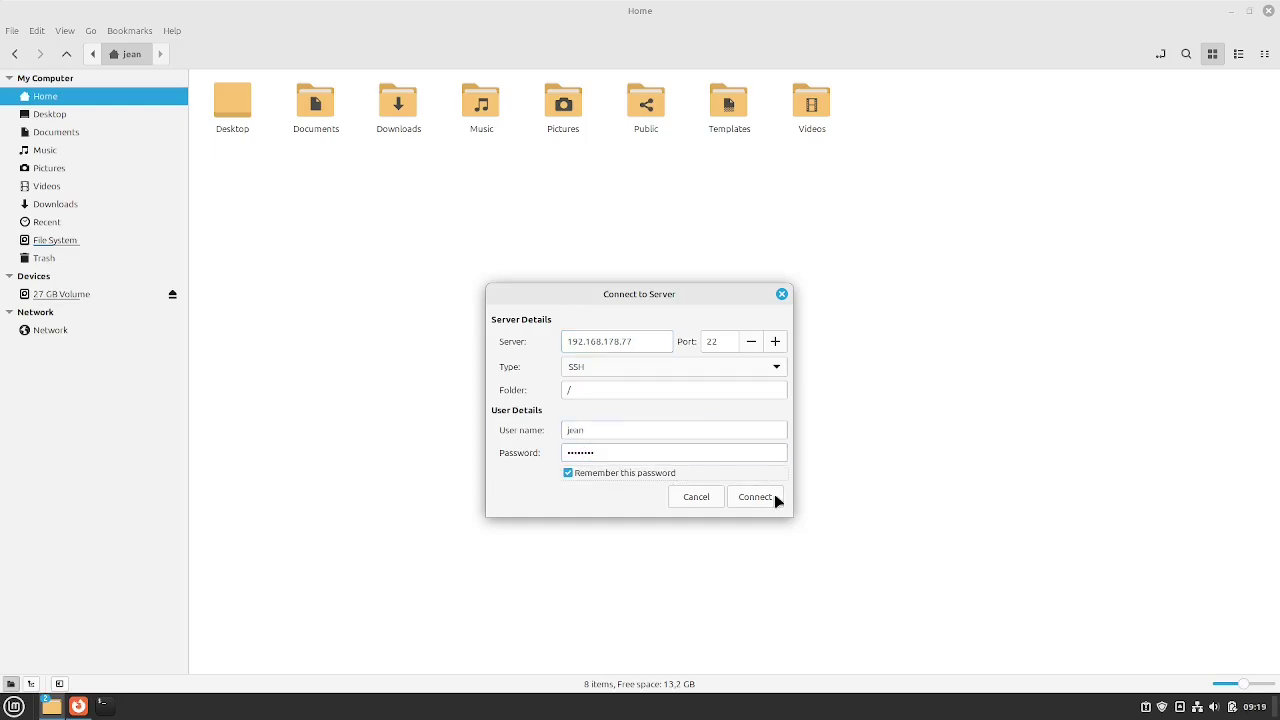
left_click(772, 498)
key("Return")
key("Escape")
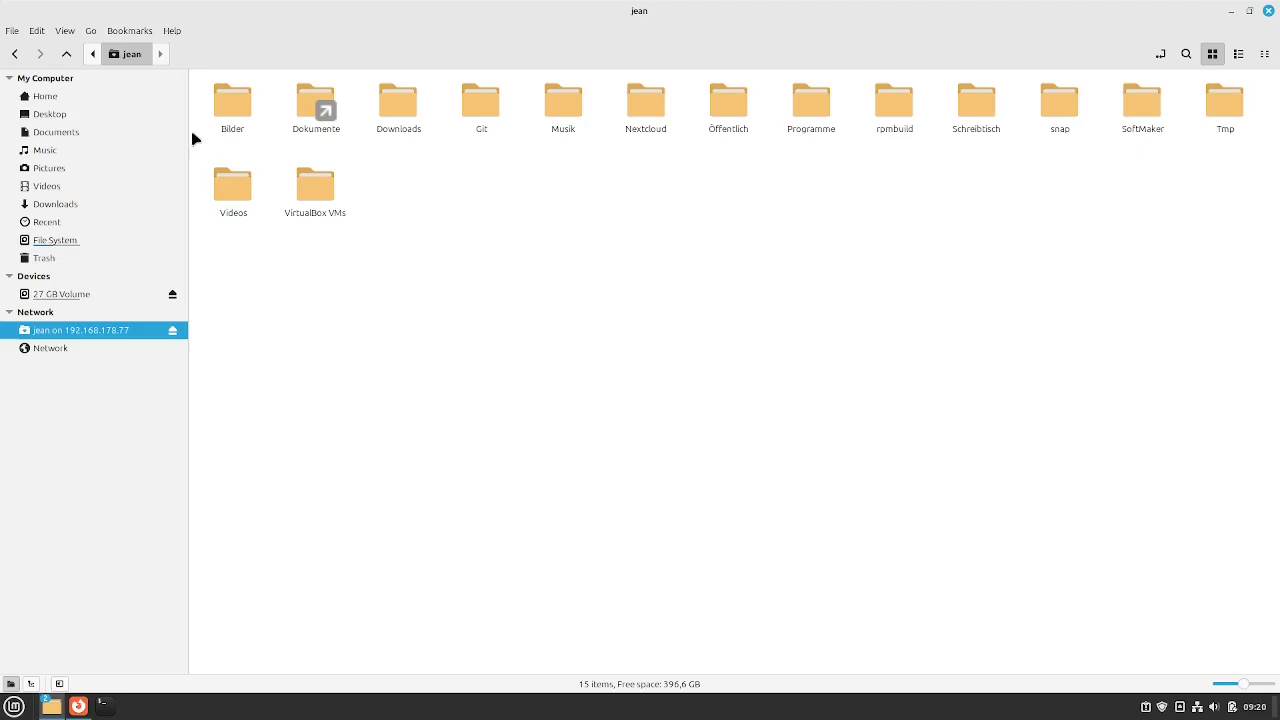
Add a bookmark for the remote SSH home folder, then eject the network mount from the sidebar
left_click(141, 33)
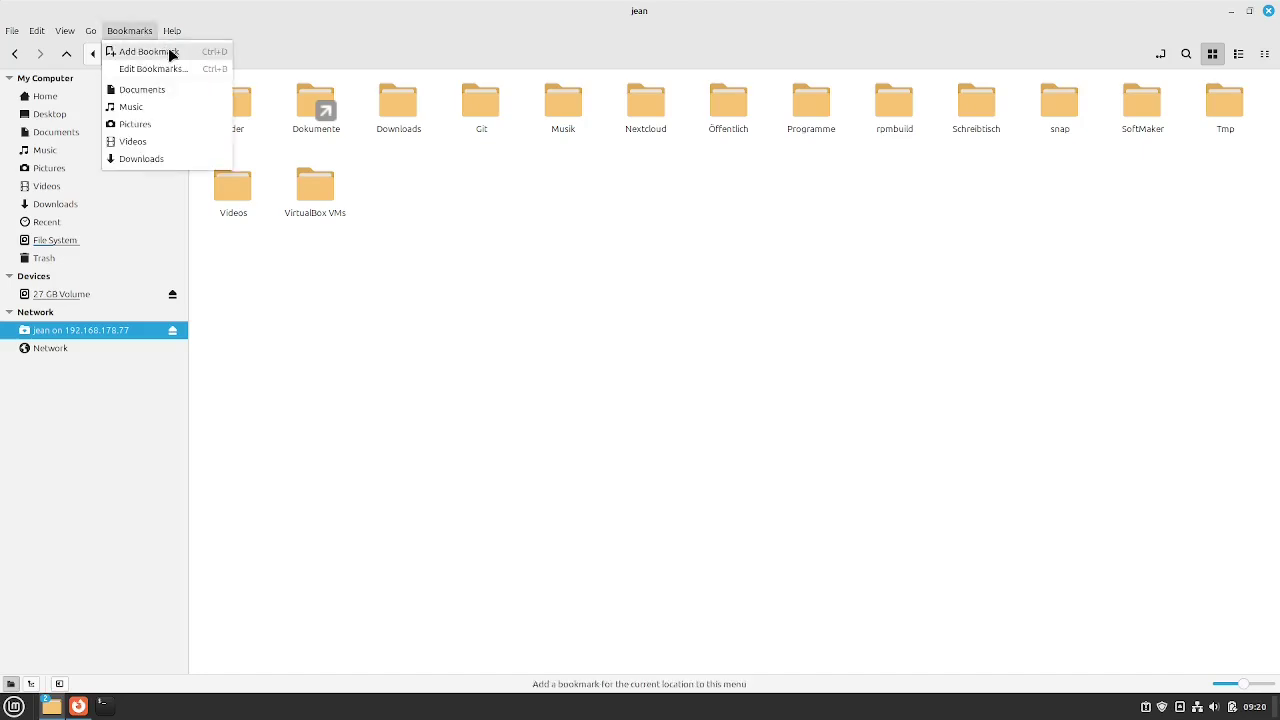
left_click(170, 51)
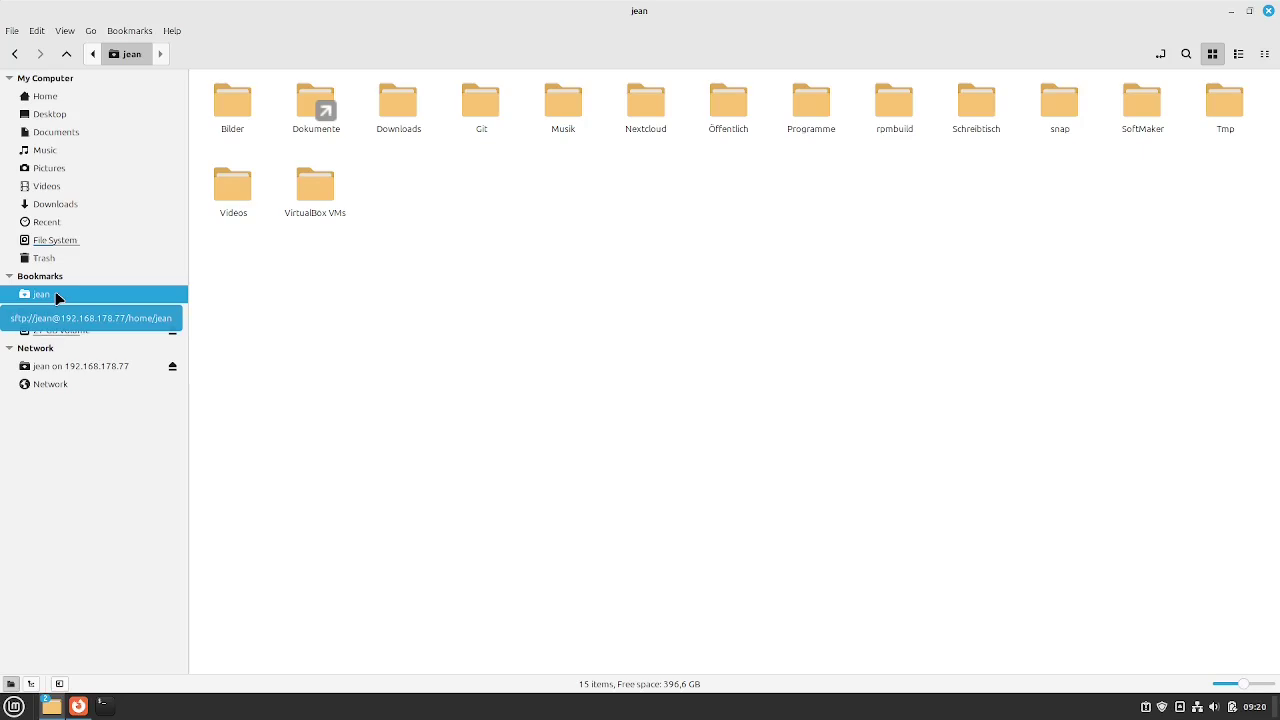
left_click(173, 368)
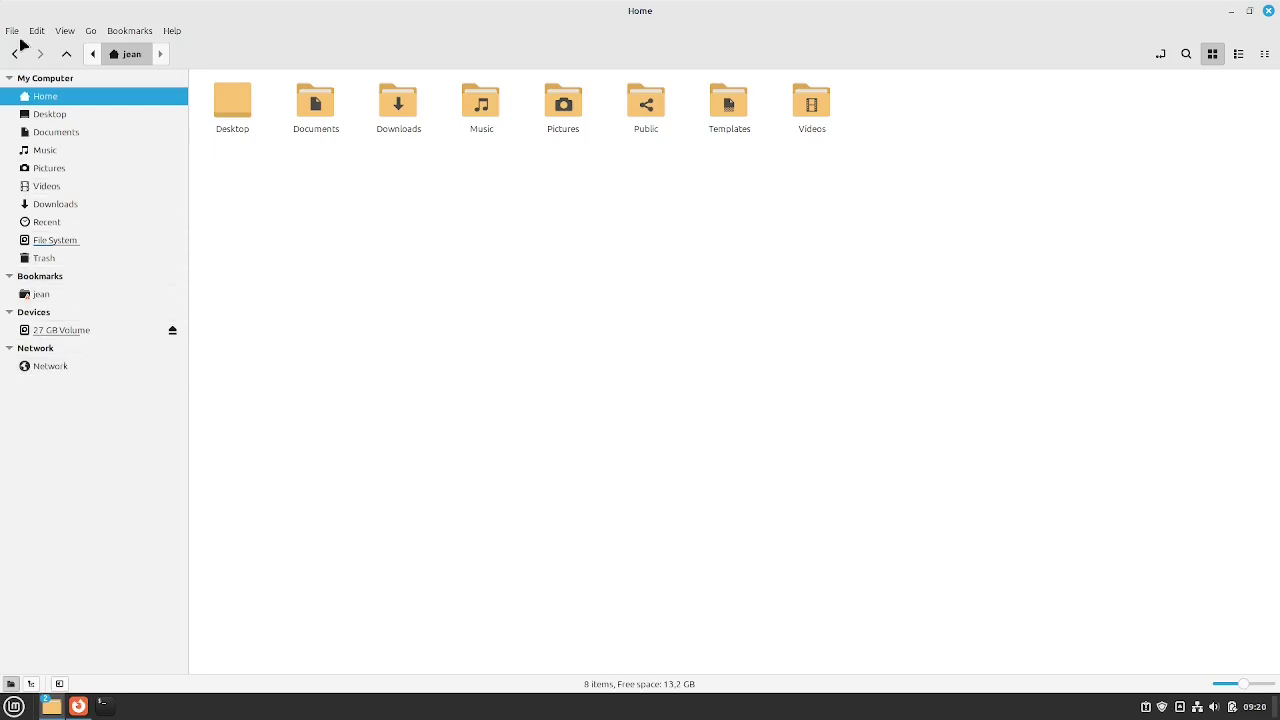
Reopen the remote SSH home folder from its sidebar bookmark and rename the bookmark 'OtherLinuxMachine'
left_click(80, 302)
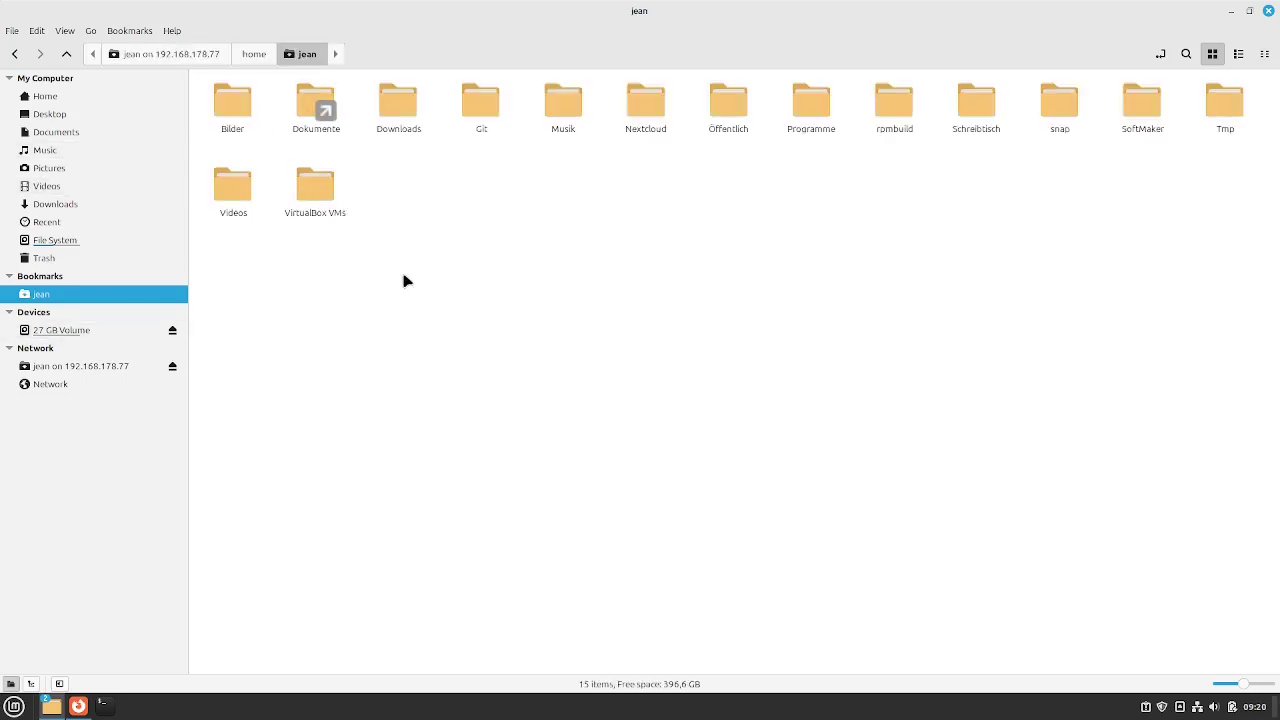
right_click(82, 301)
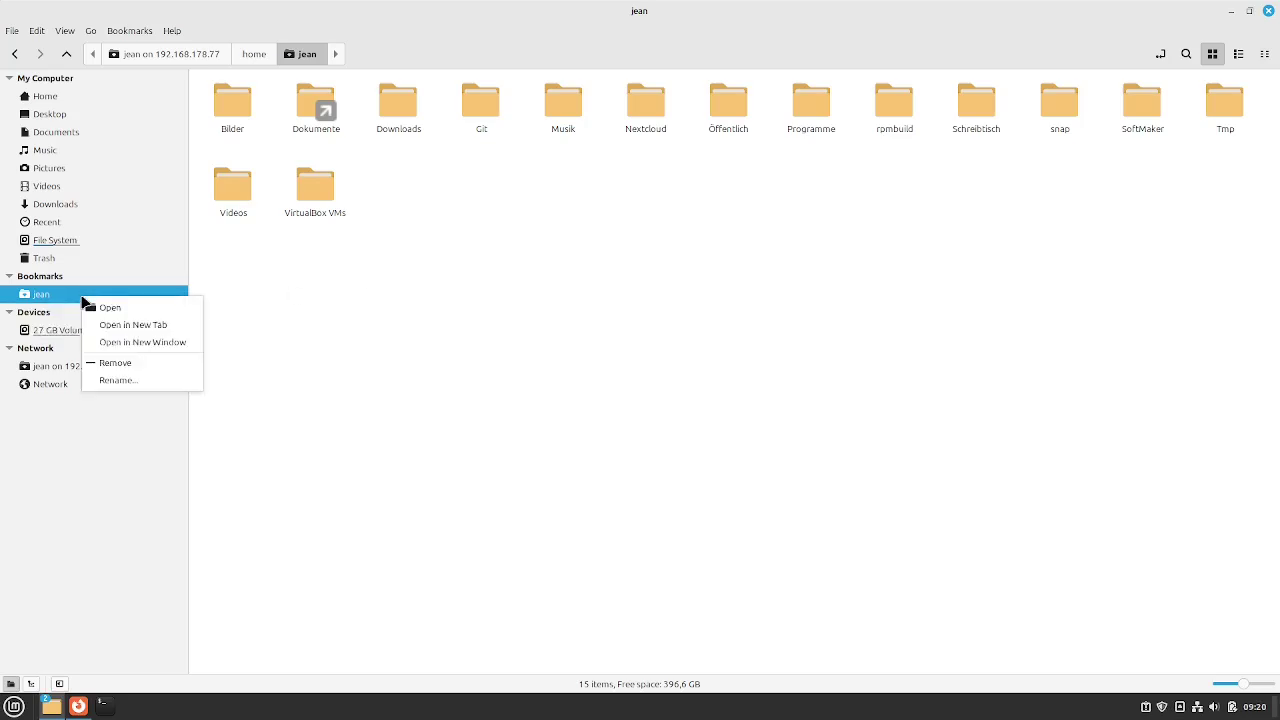
left_click(118, 365)
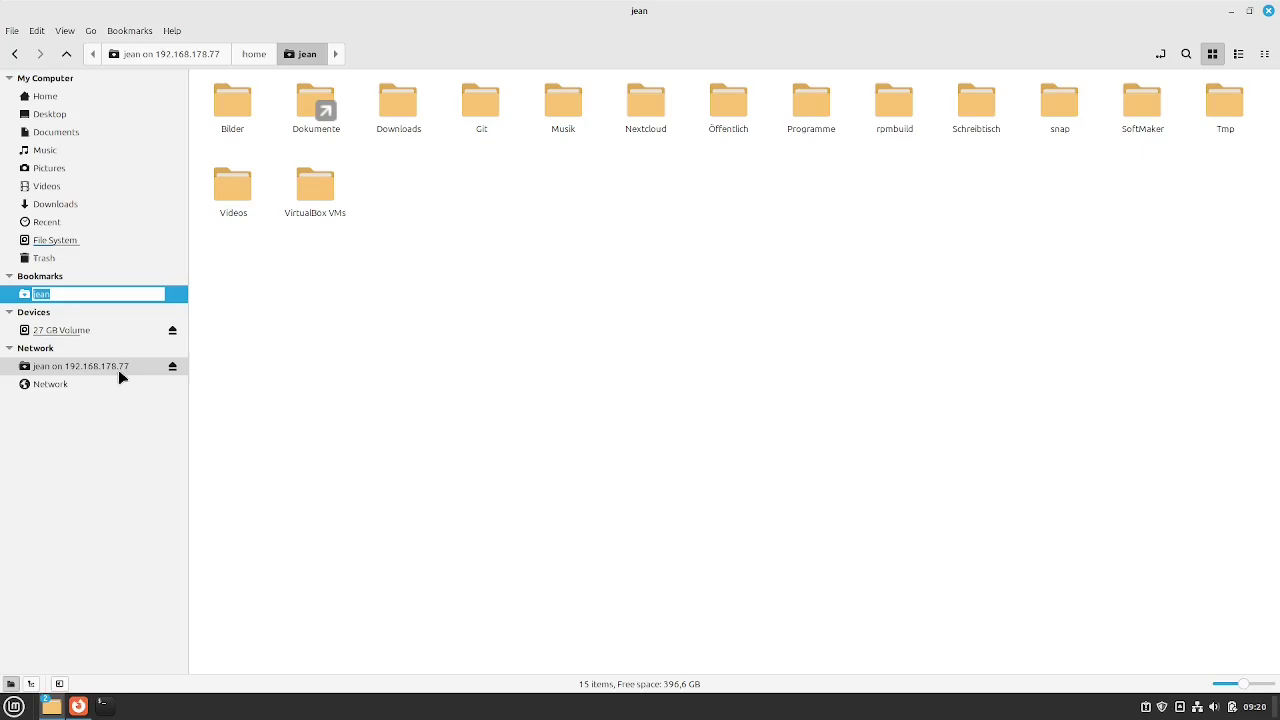
type("OtherLinuxMachine")
key("Return")
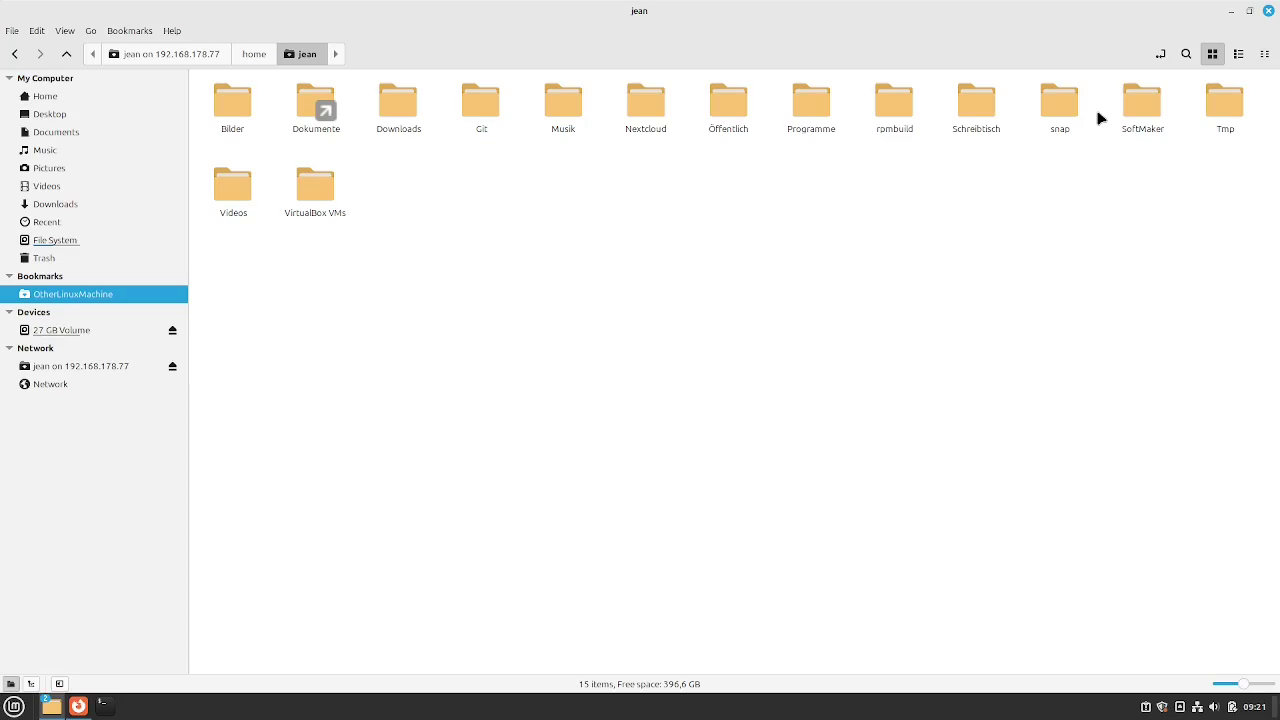
Close the remote-folder and Home Nemo windows and restore Firefox on the Linux Ort homepage
left_click(1268, 10)
left_click(1268, 11)
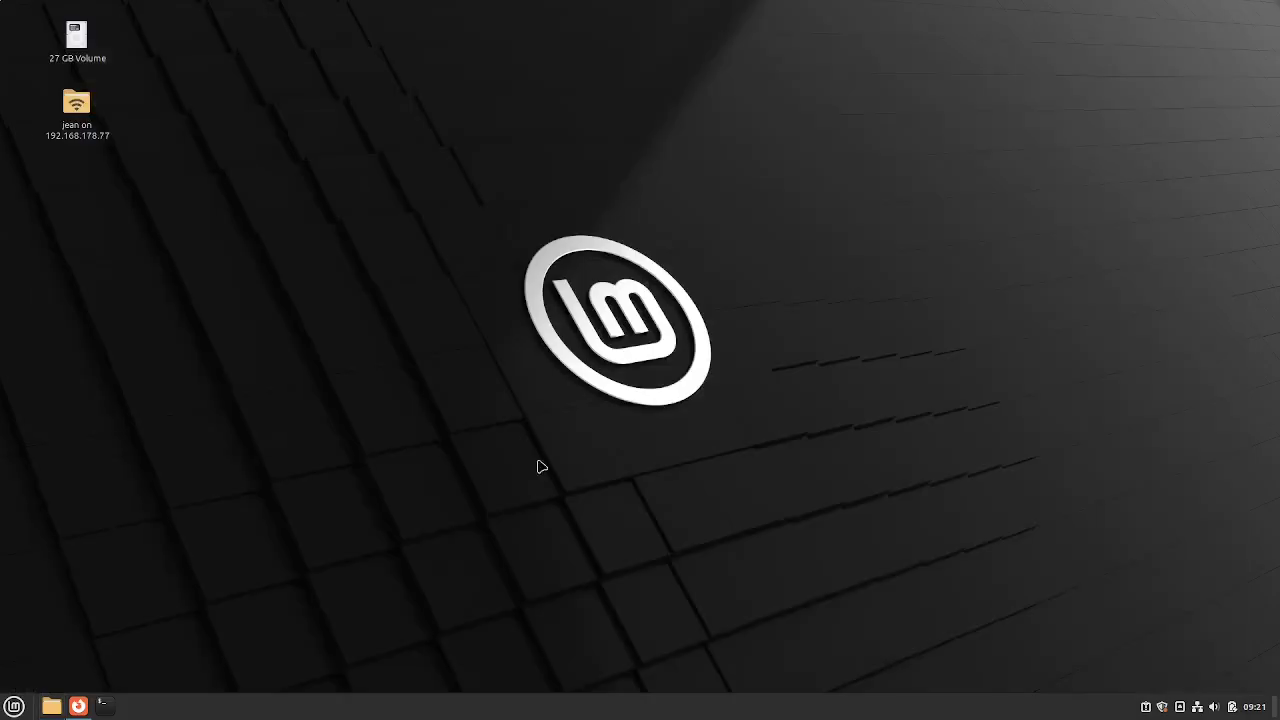
left_click(81, 707)
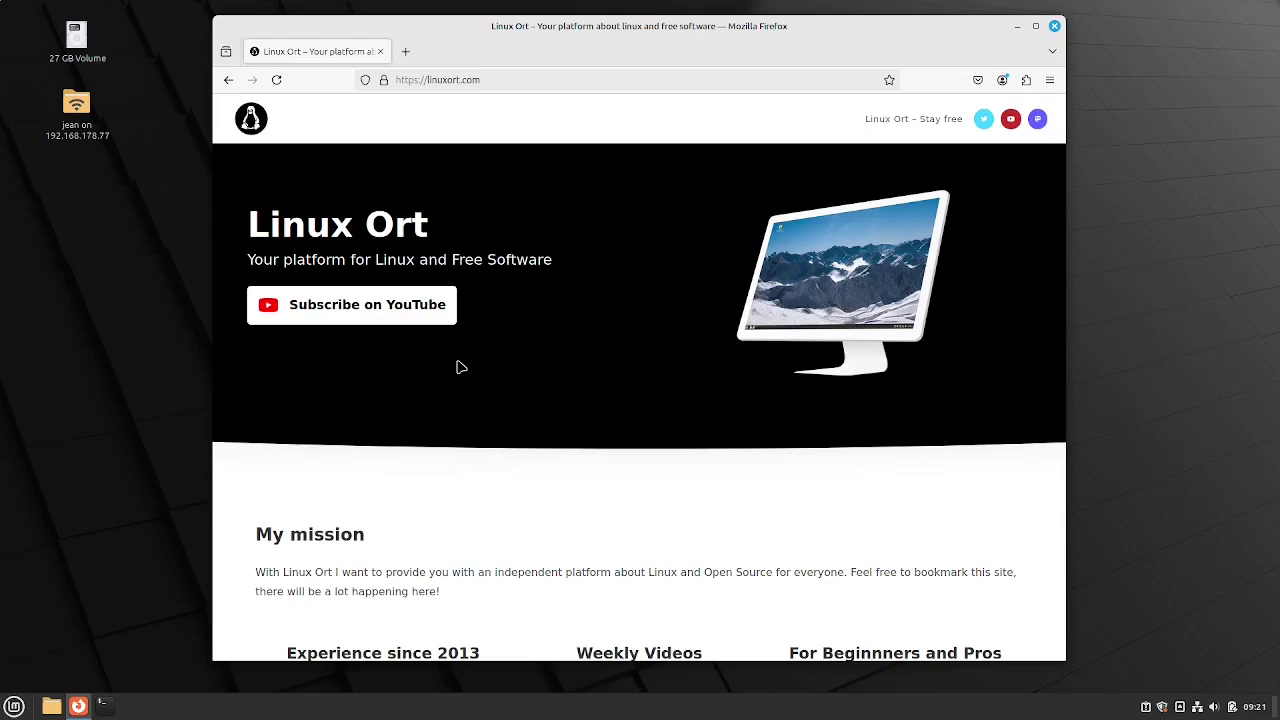